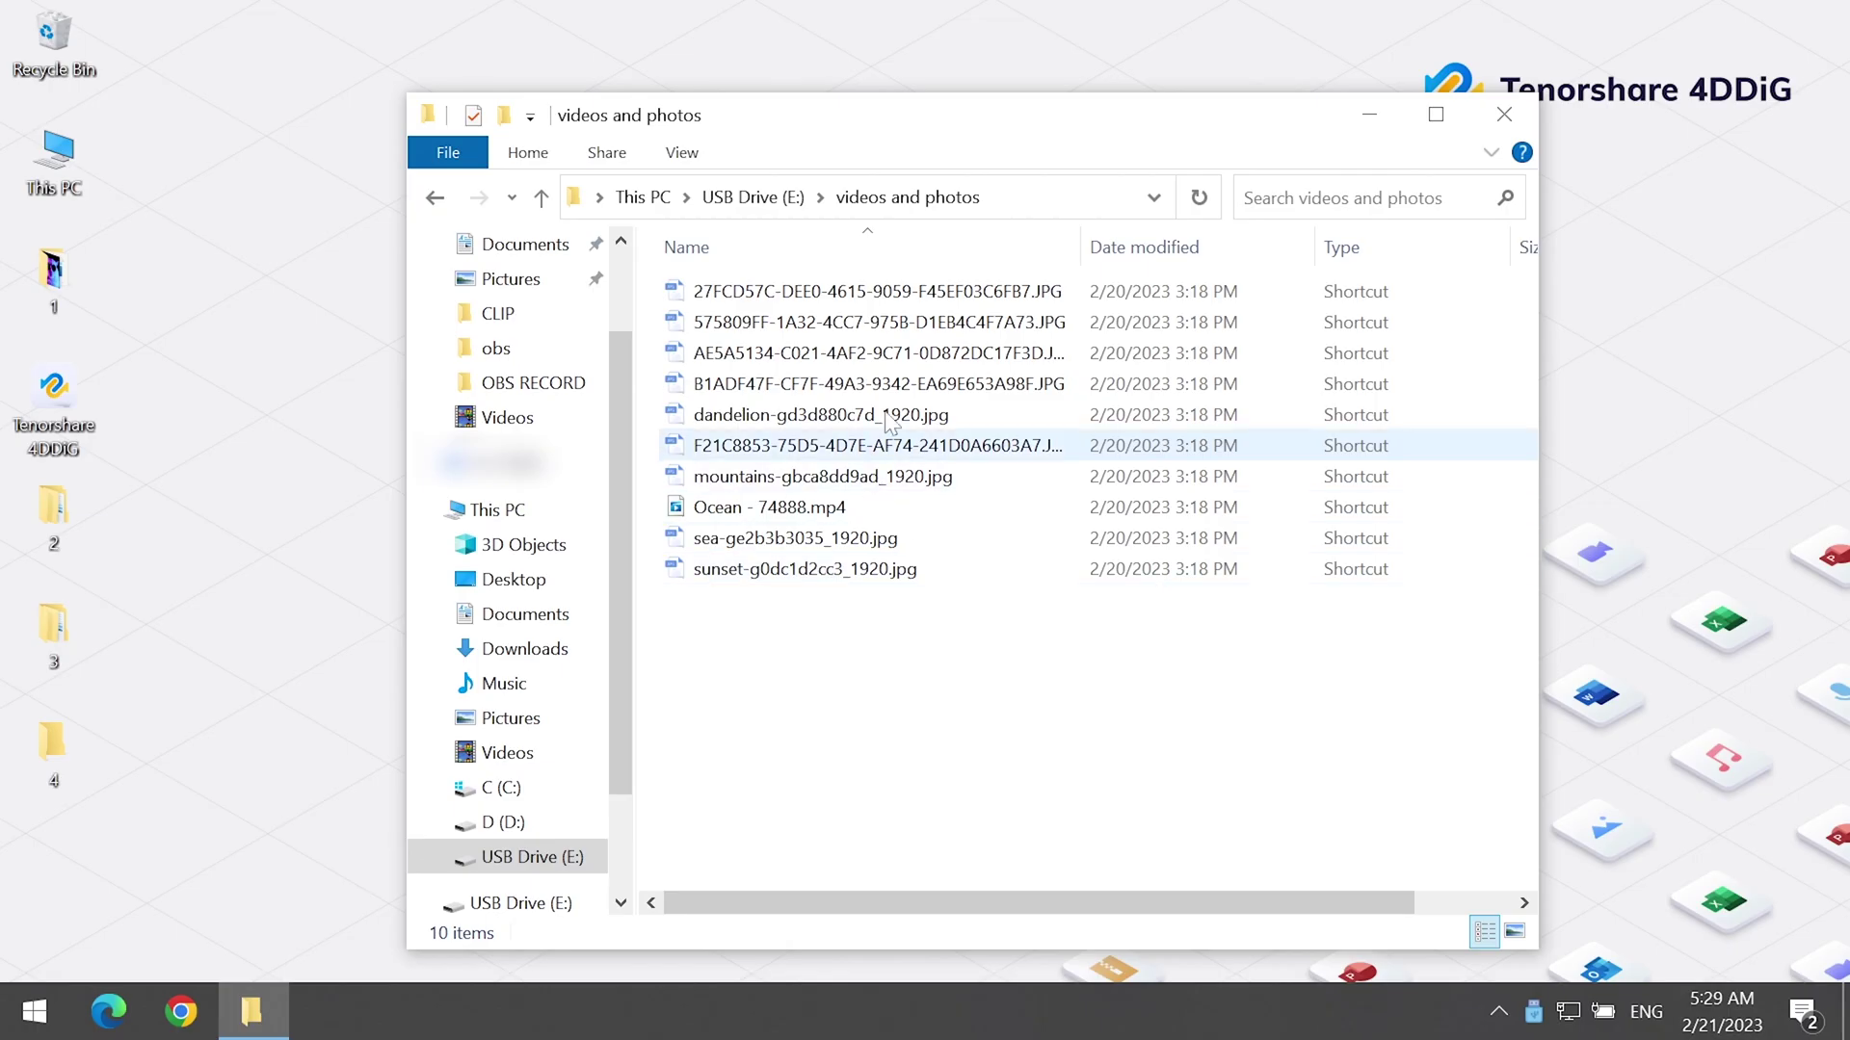
# Step: Try opening a shortcut file from the USB folder, revealing the Missing Shortcut error
pyautogui.doubleClick(908, 384)
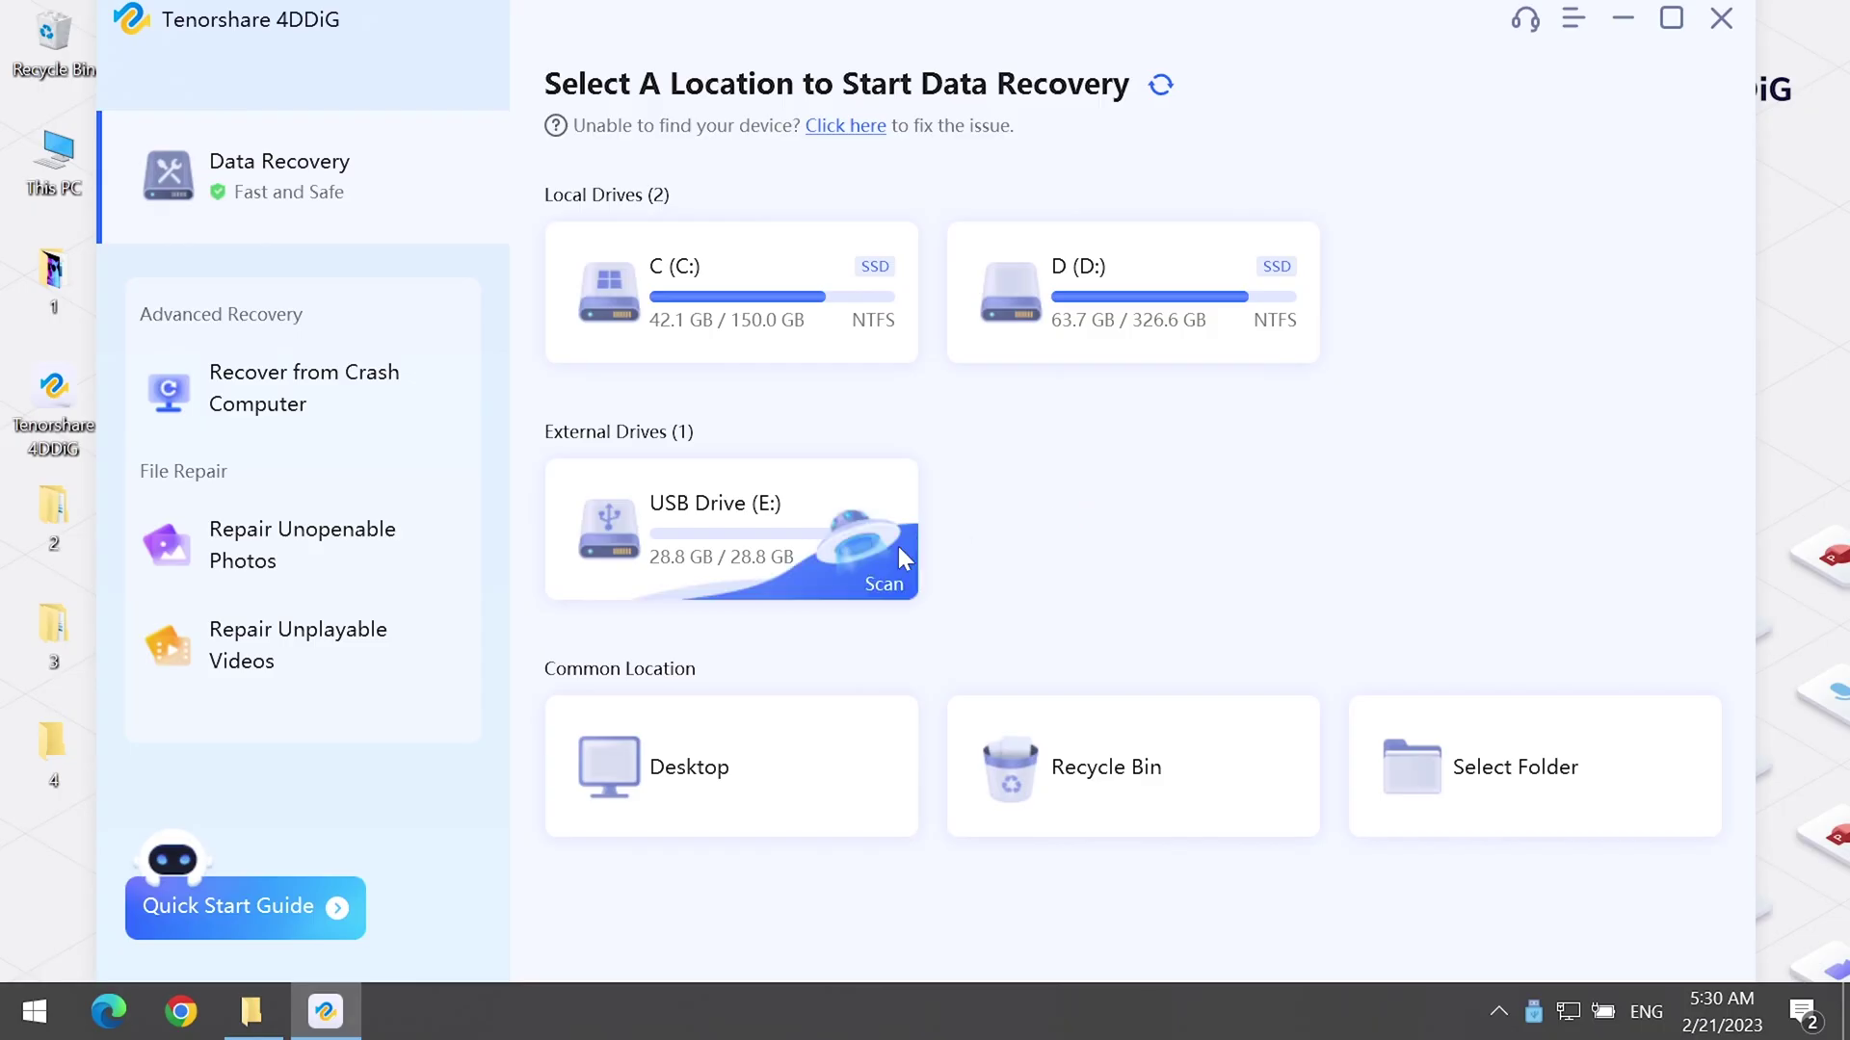
# Step: Scan USB Drive (E:) for photos and videos only, excluding documents, others and audio
pyautogui.click(895, 545)
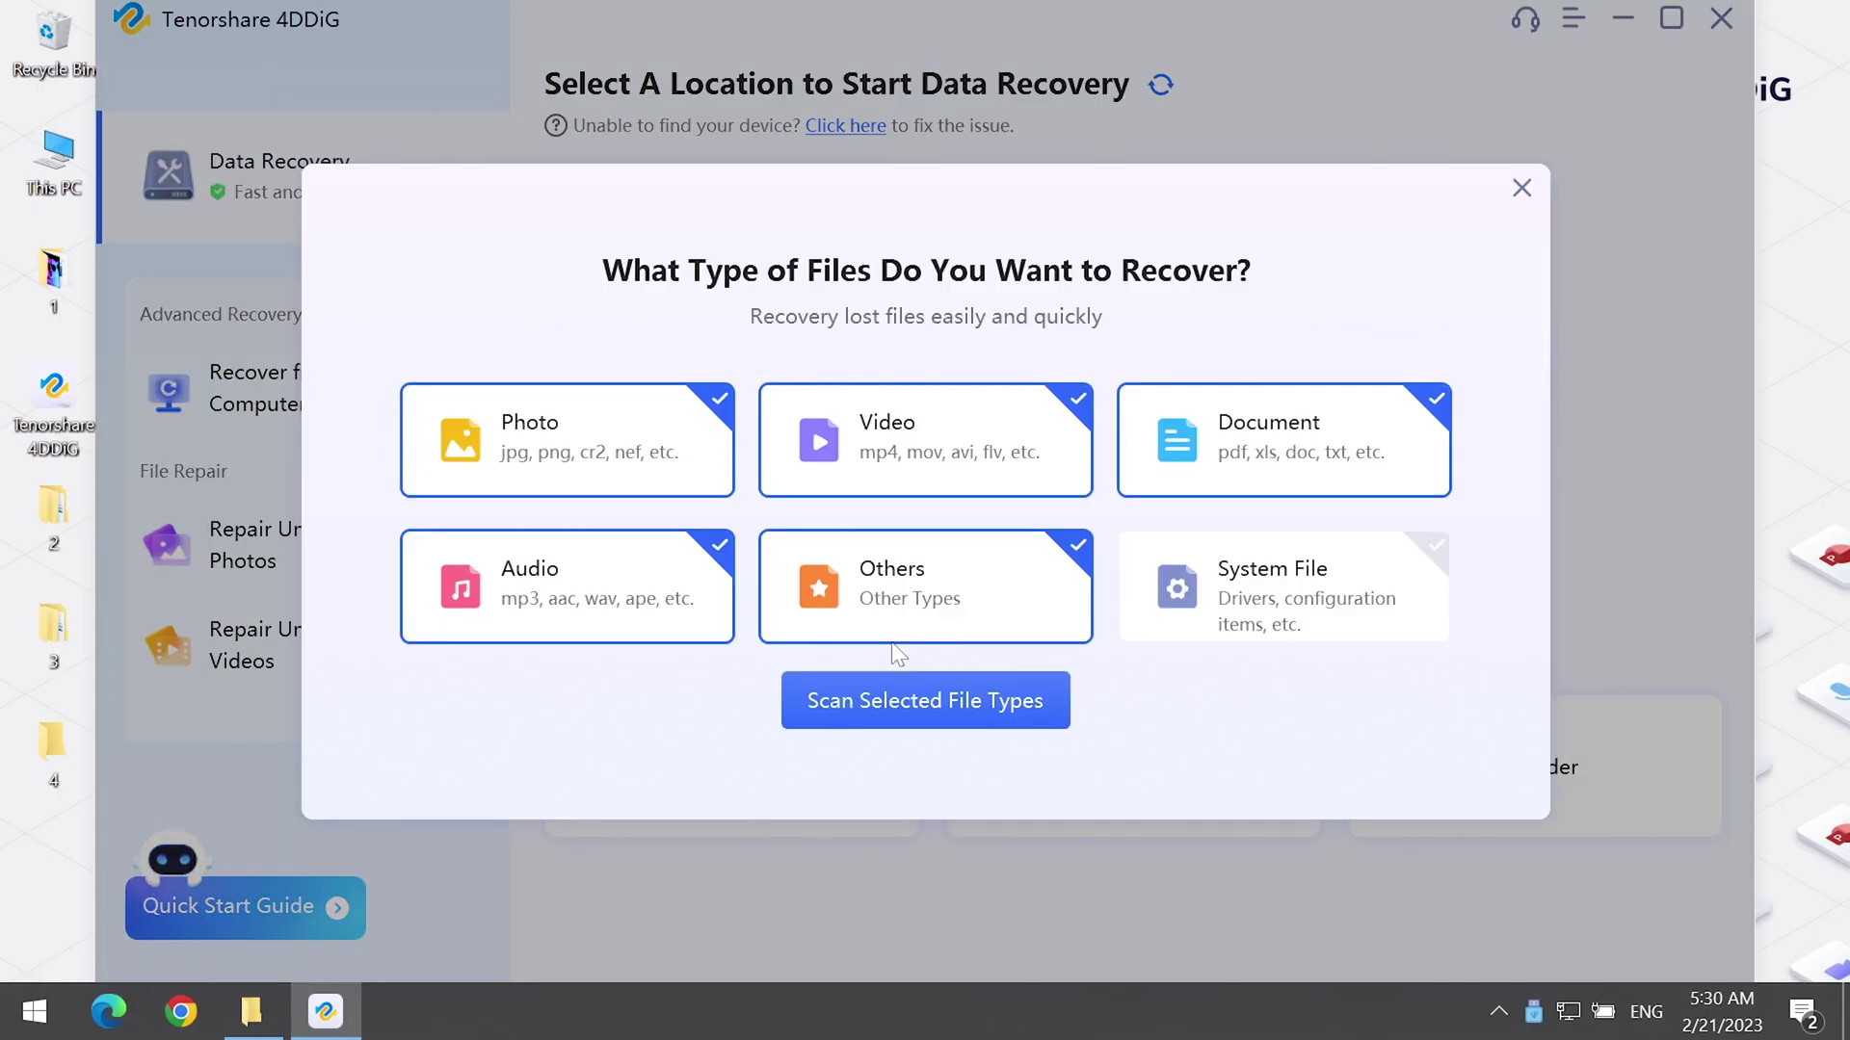
pyautogui.click(867, 582)
pyautogui.click(1310, 454)
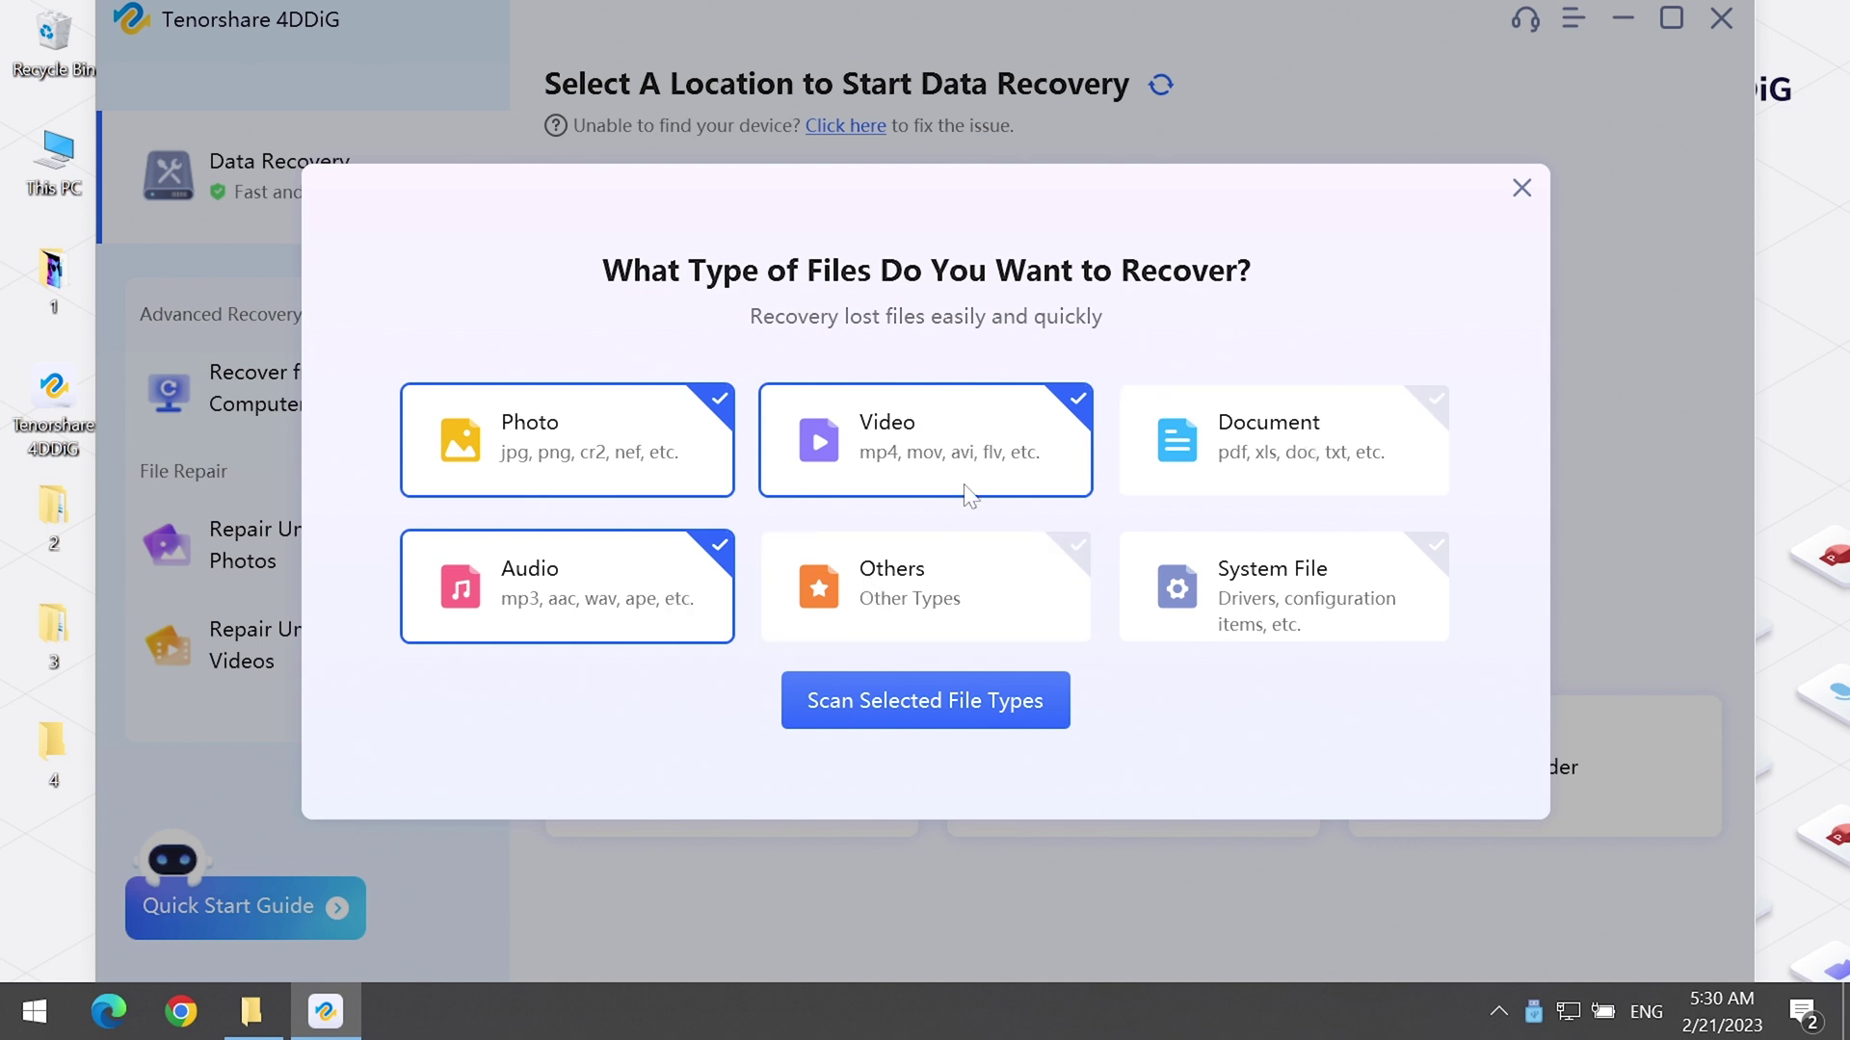
pyautogui.click(638, 567)
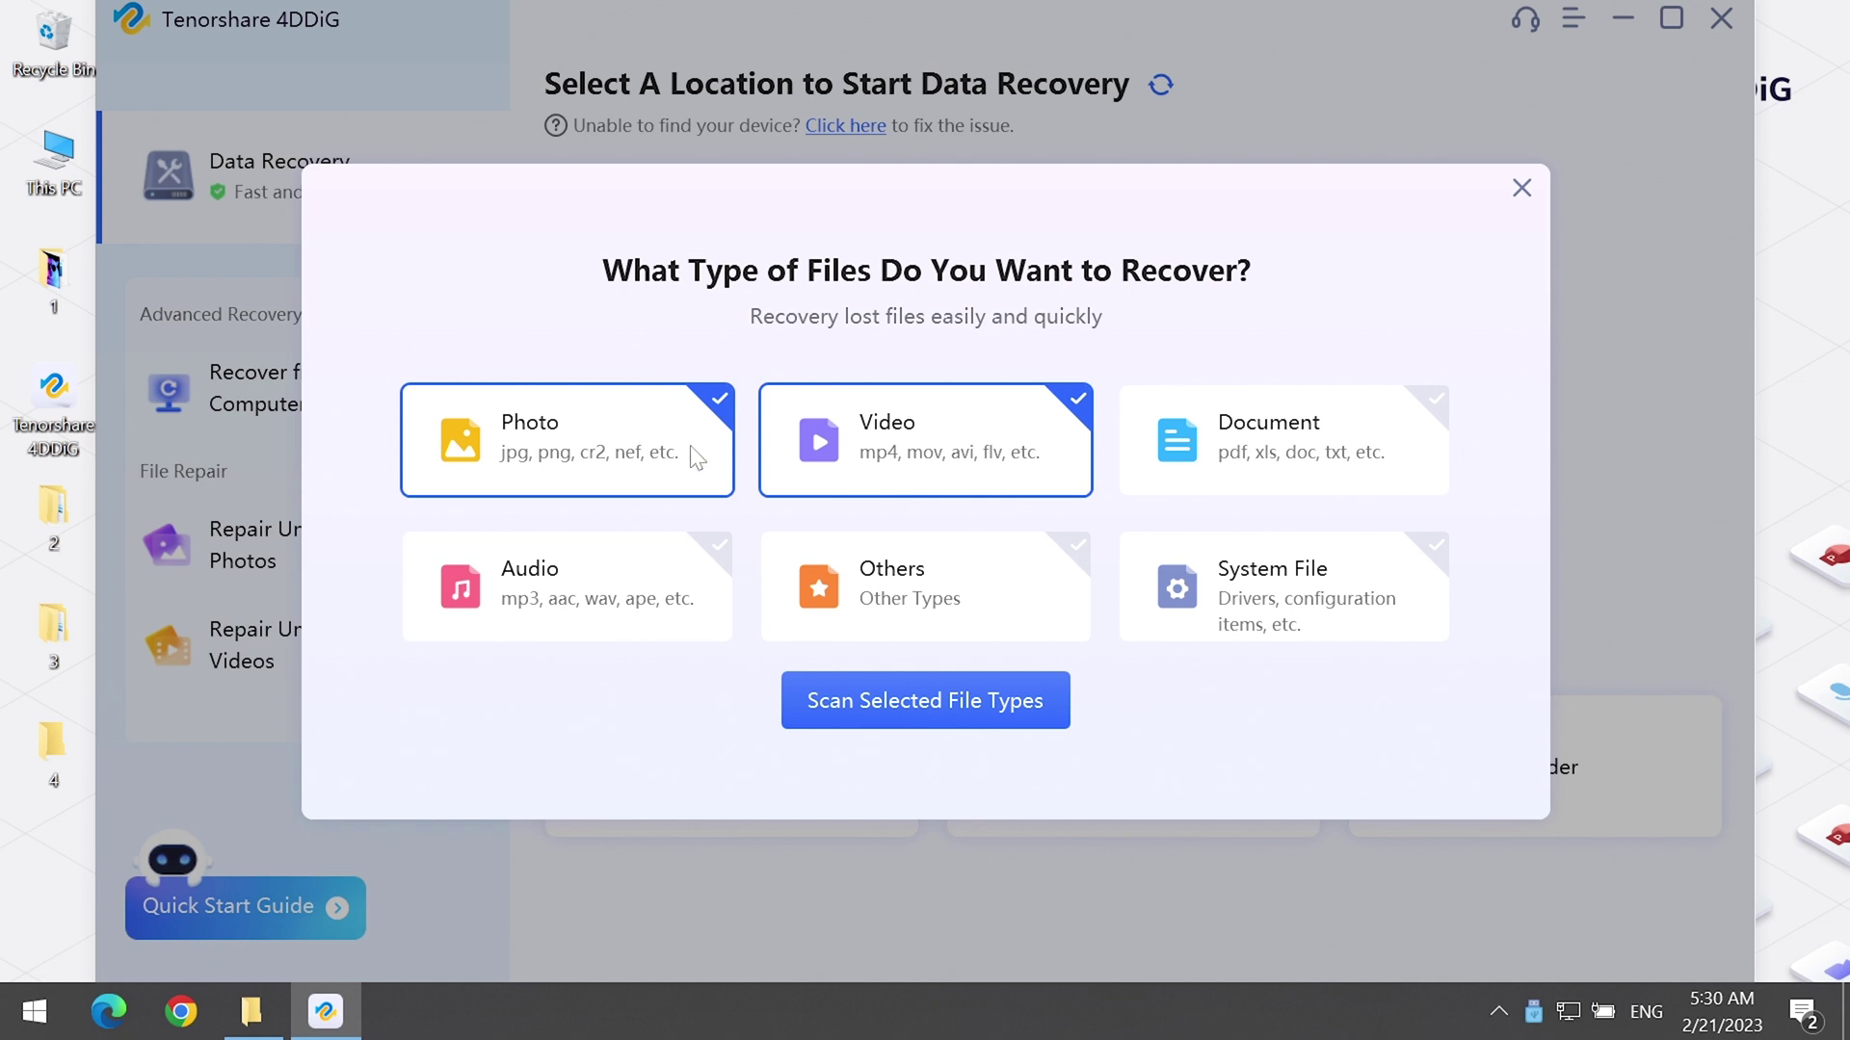
pyautogui.click(793, 702)
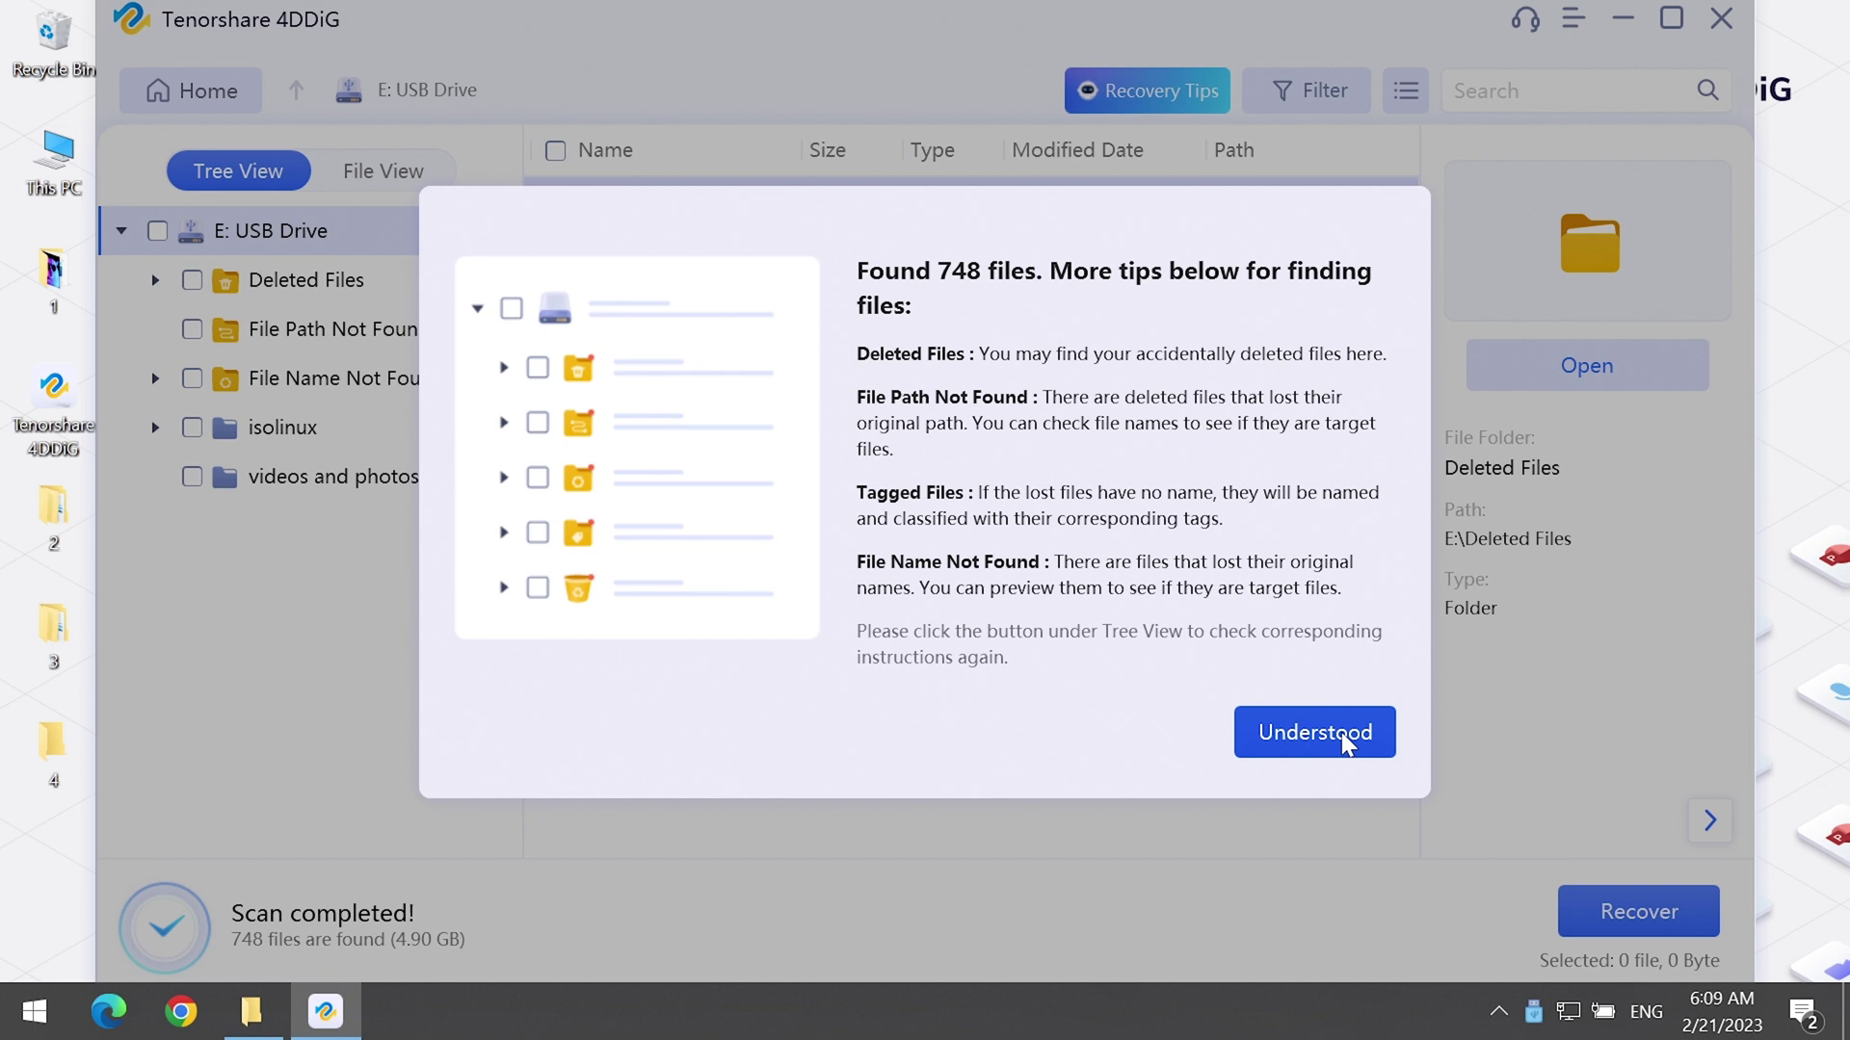
# Step: Browse the scan results tree down to the jpg files under File Name Not Found
pyautogui.click(1345, 743)
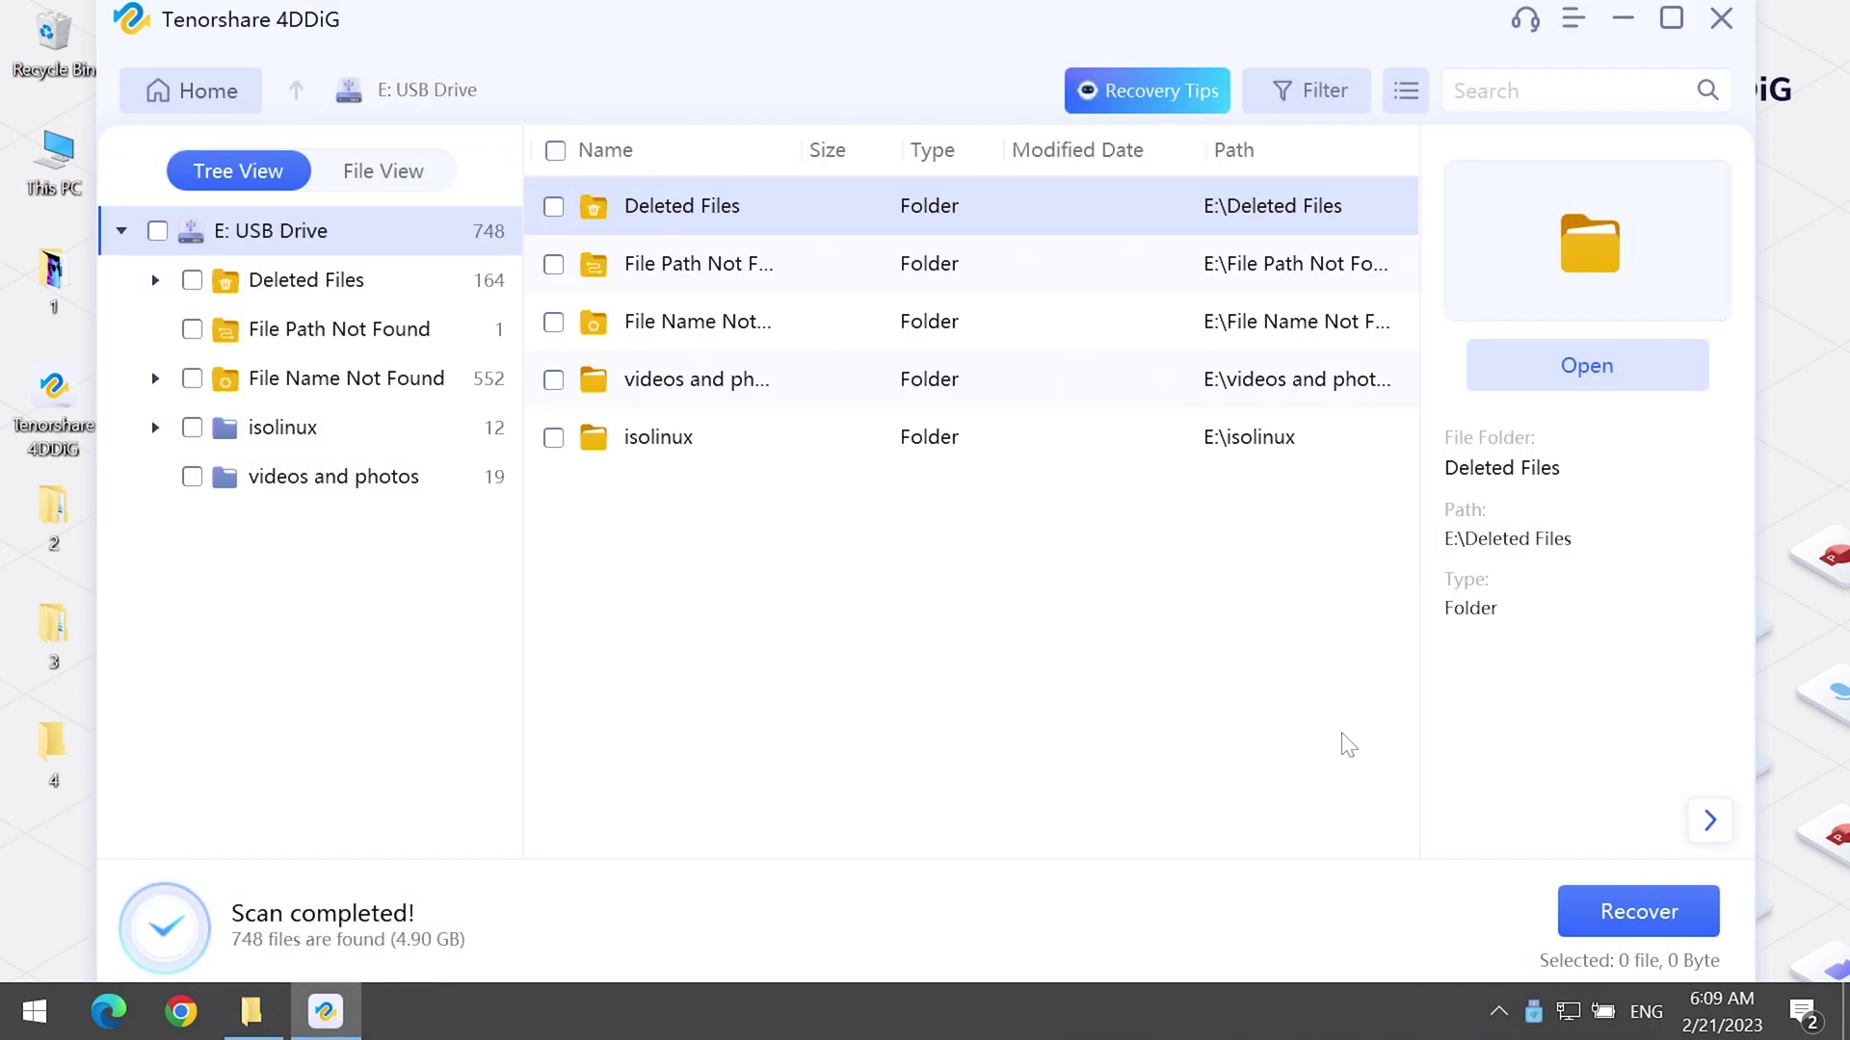
pyautogui.click(289, 281)
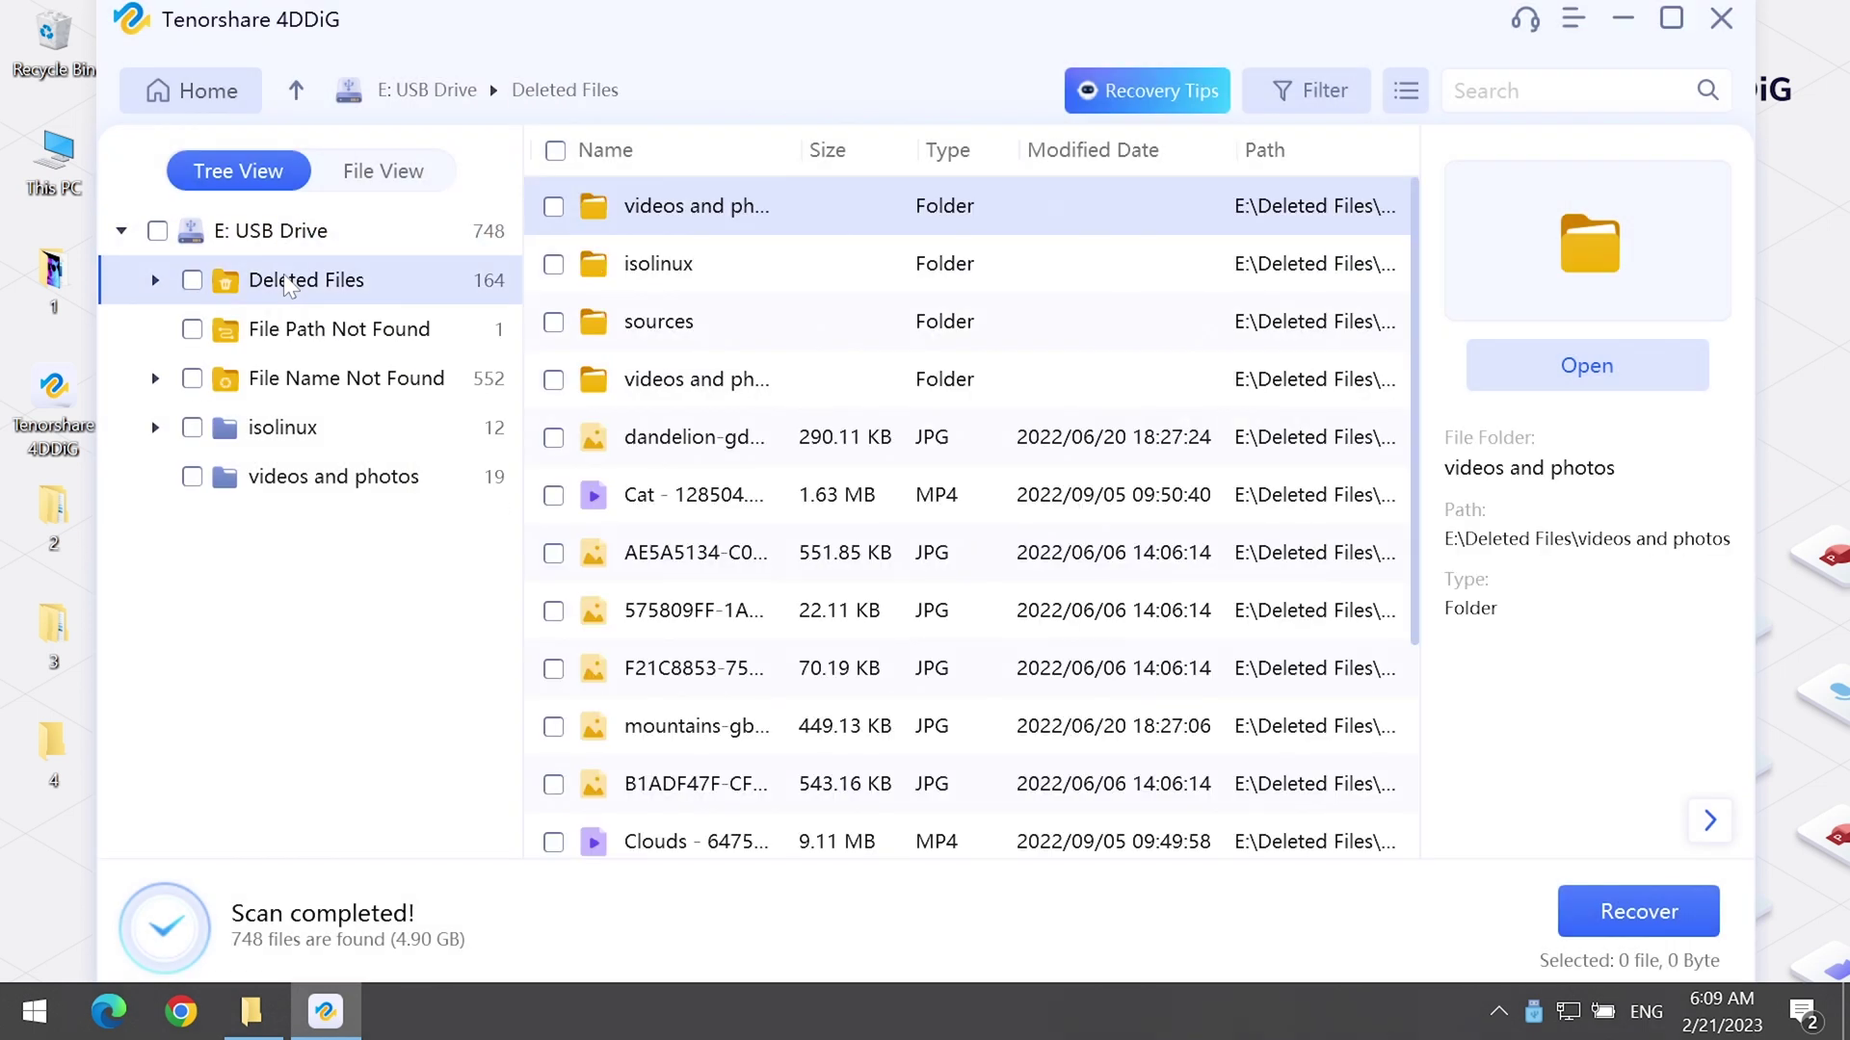
pyautogui.click(332, 383)
pyautogui.click(341, 481)
pyautogui.click(348, 381)
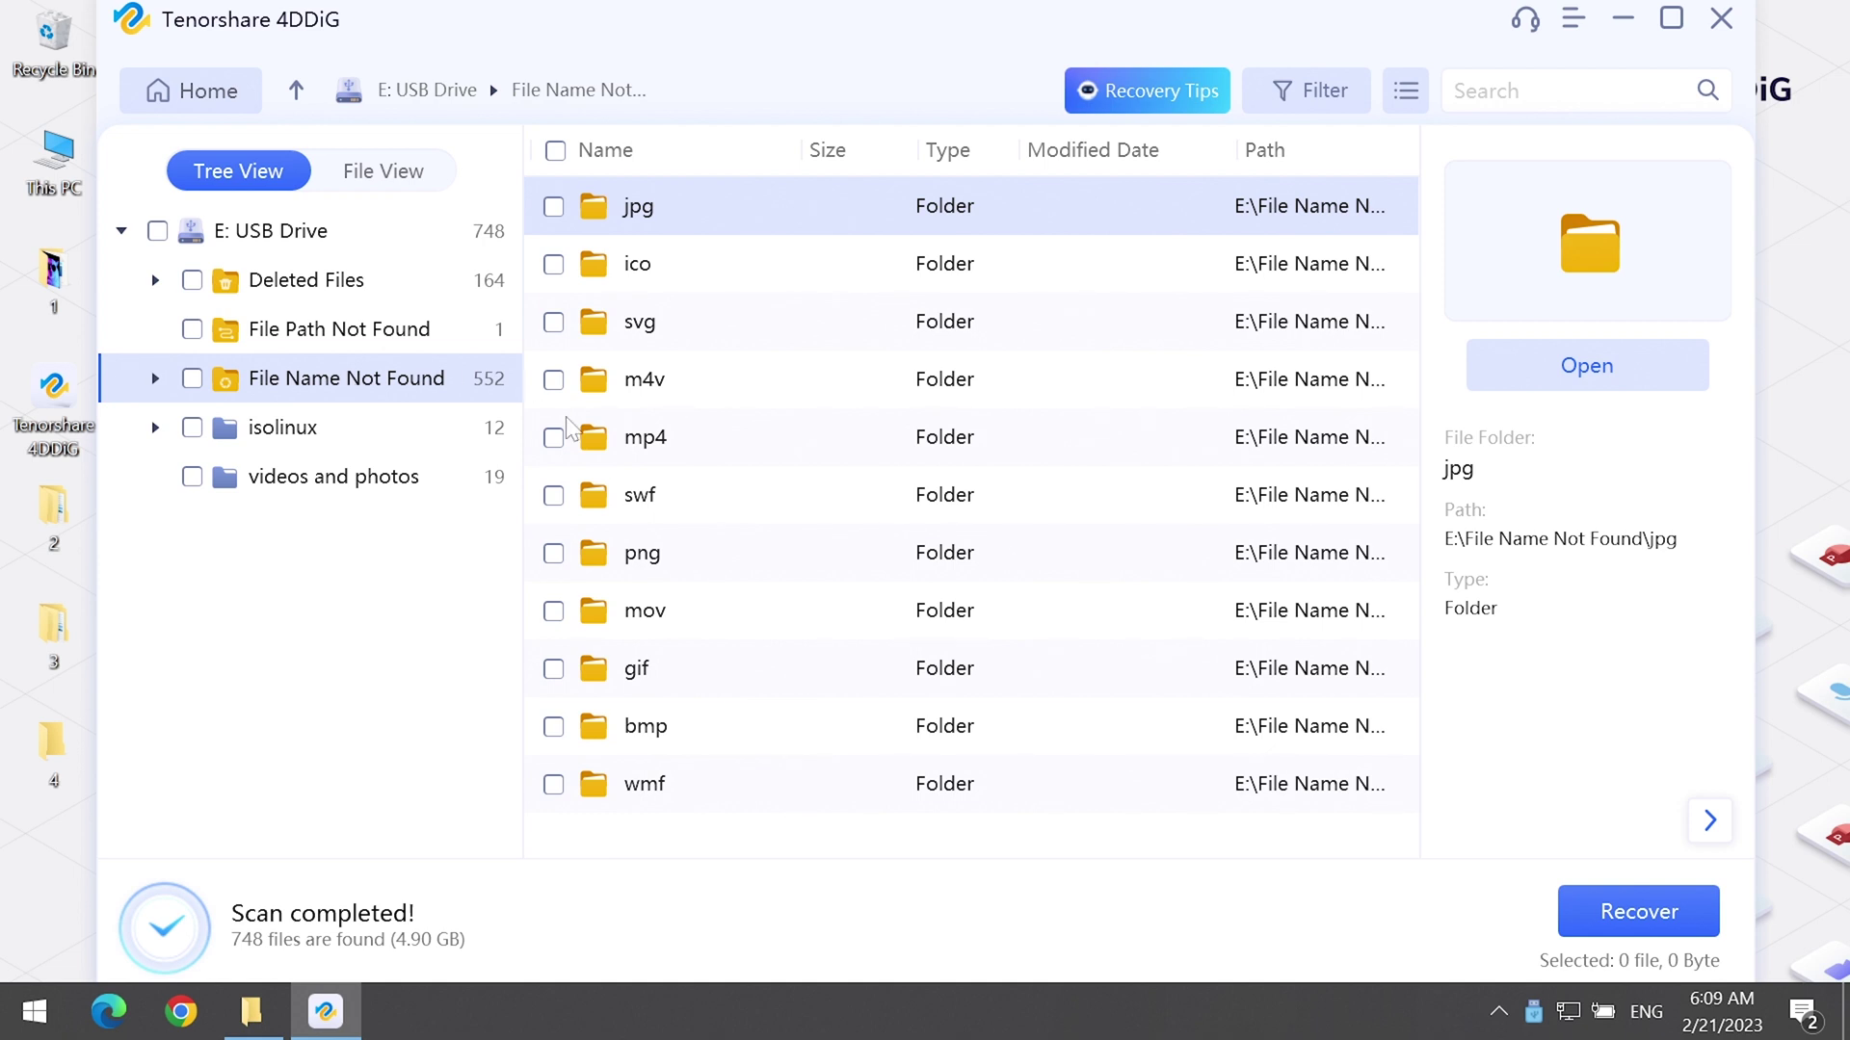
pyautogui.click(665, 436)
pyautogui.click(155, 379)
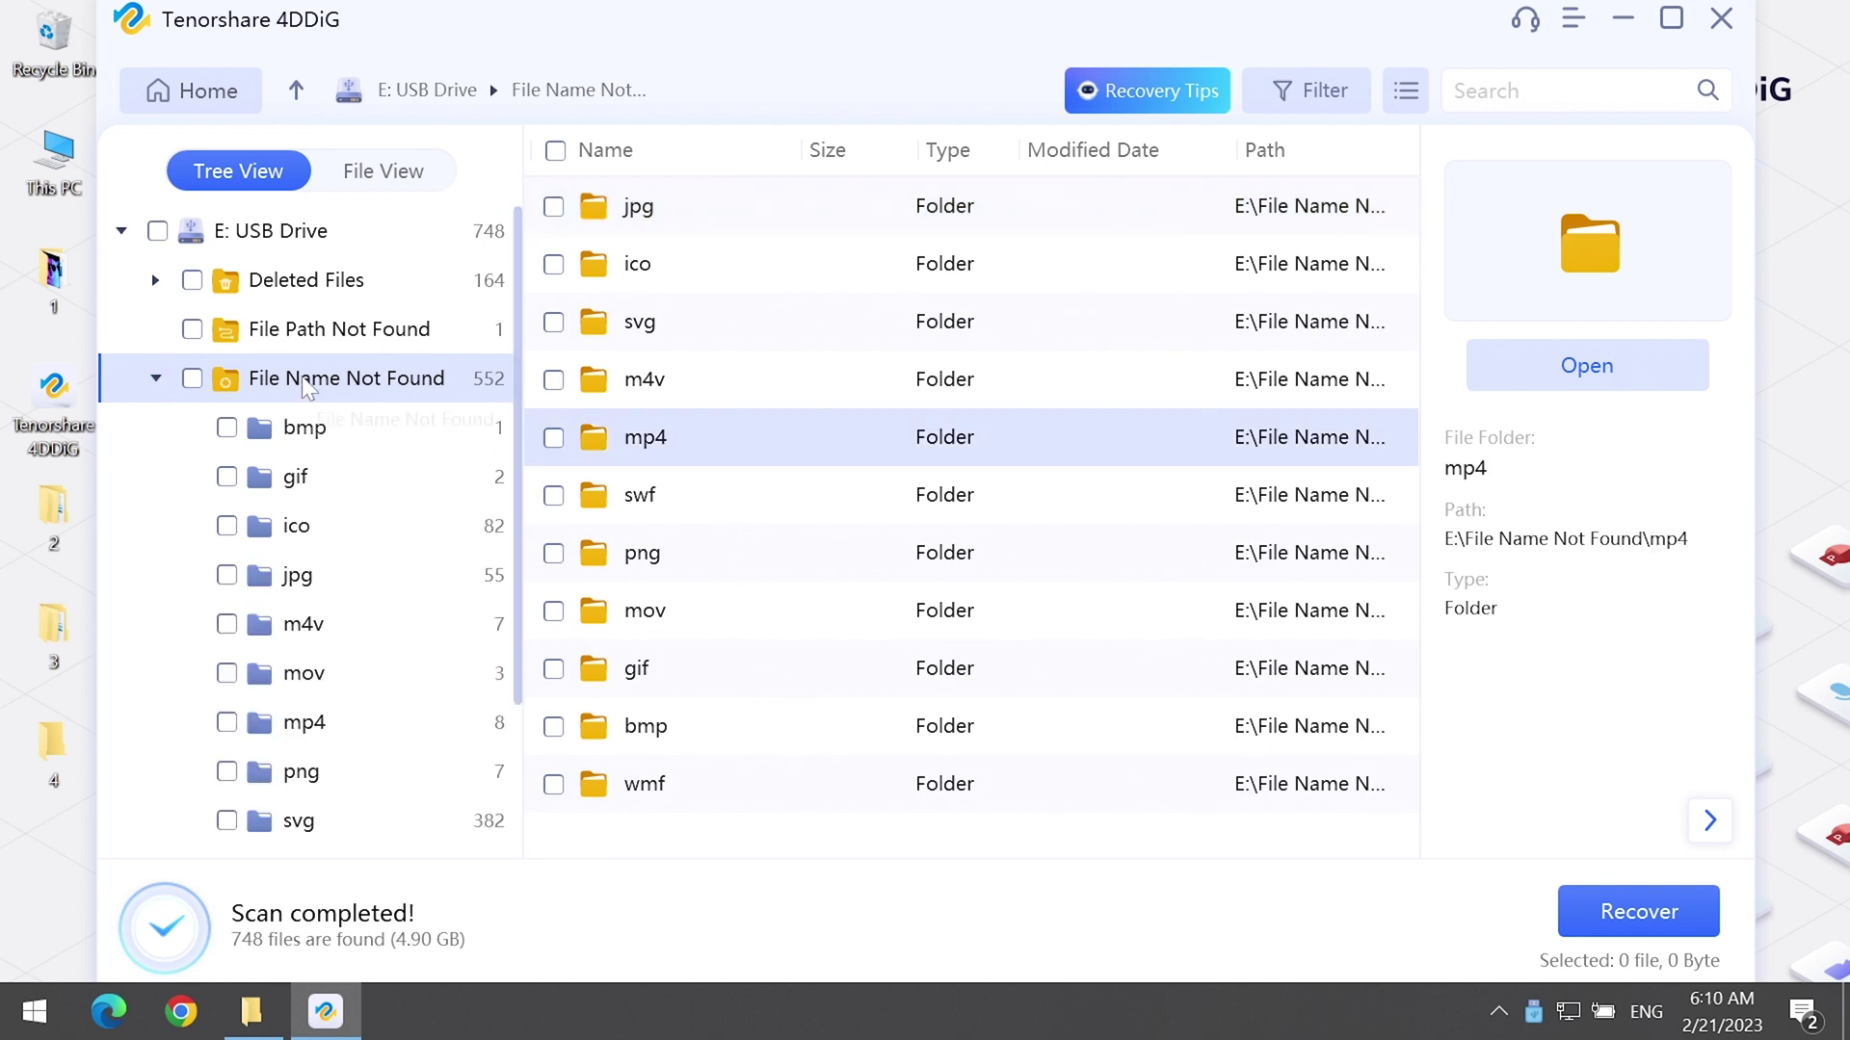
pyautogui.click(327, 578)
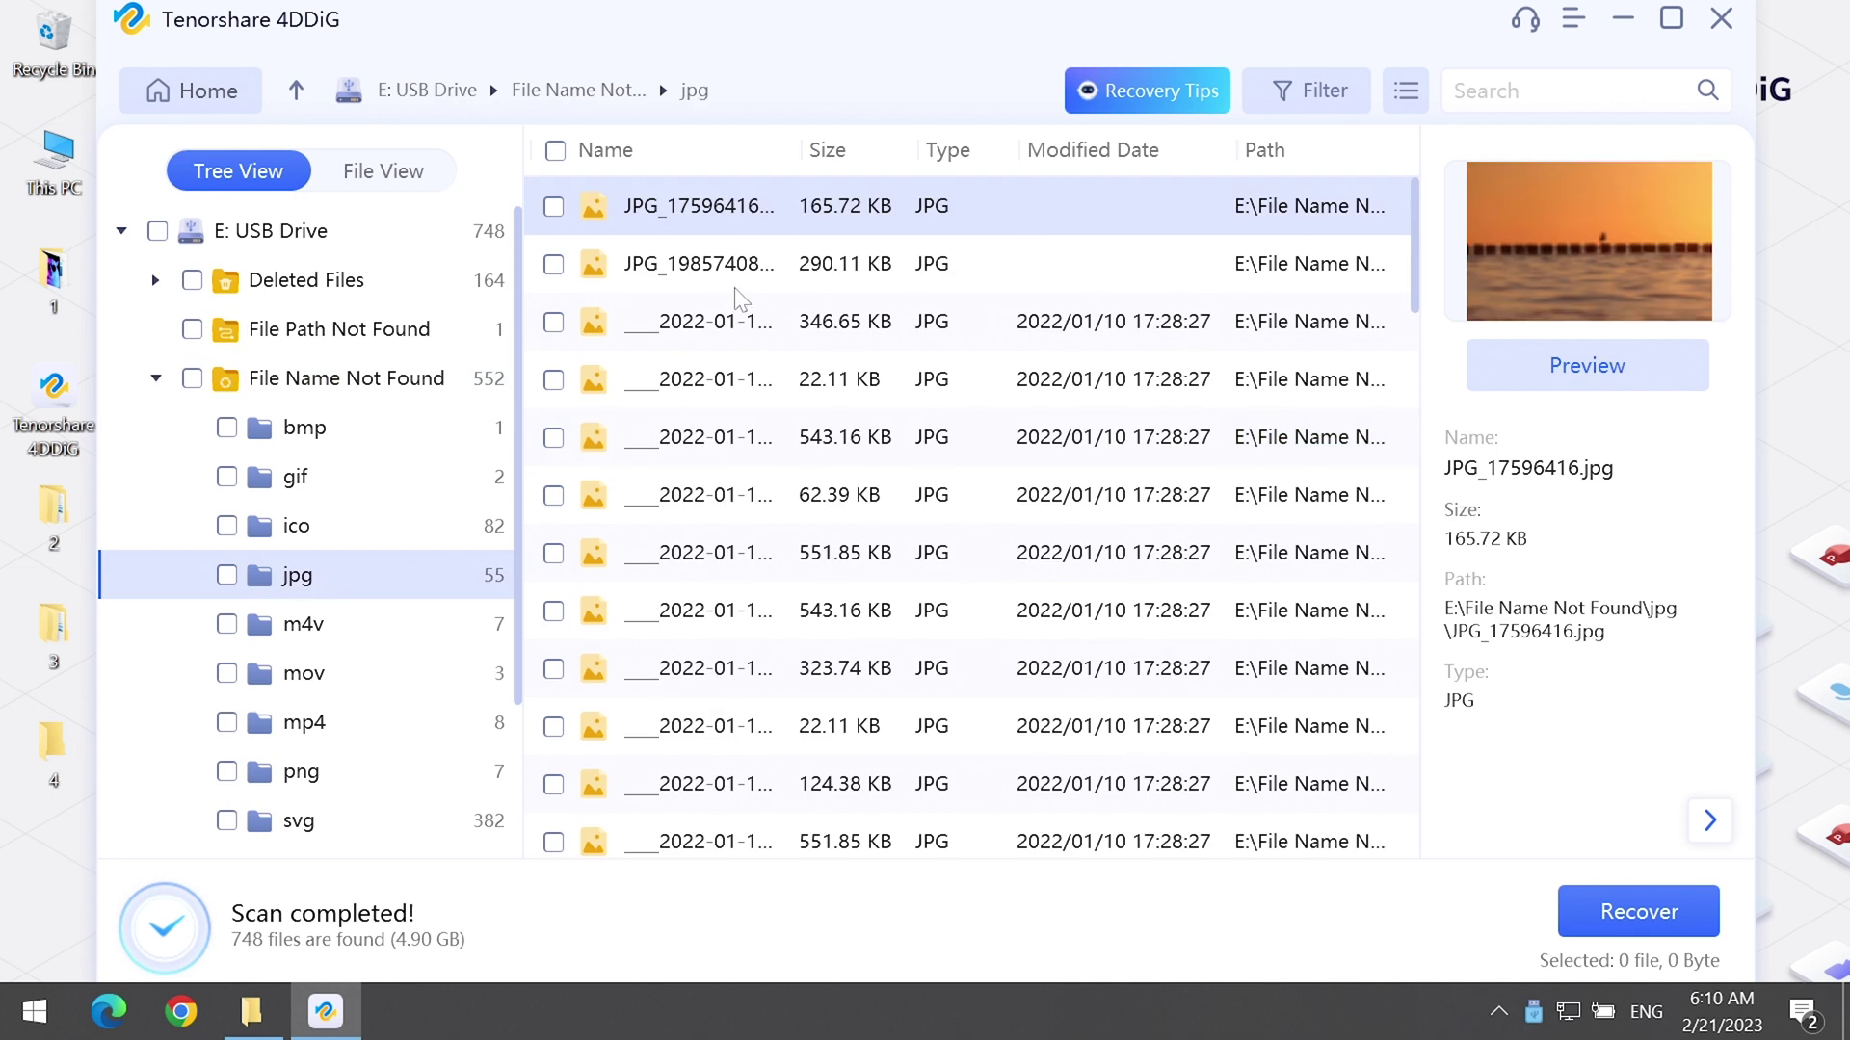
# Step: Preview two recovered JPG photos to confirm they are intact
pyautogui.click(896, 268)
pyautogui.click(937, 223)
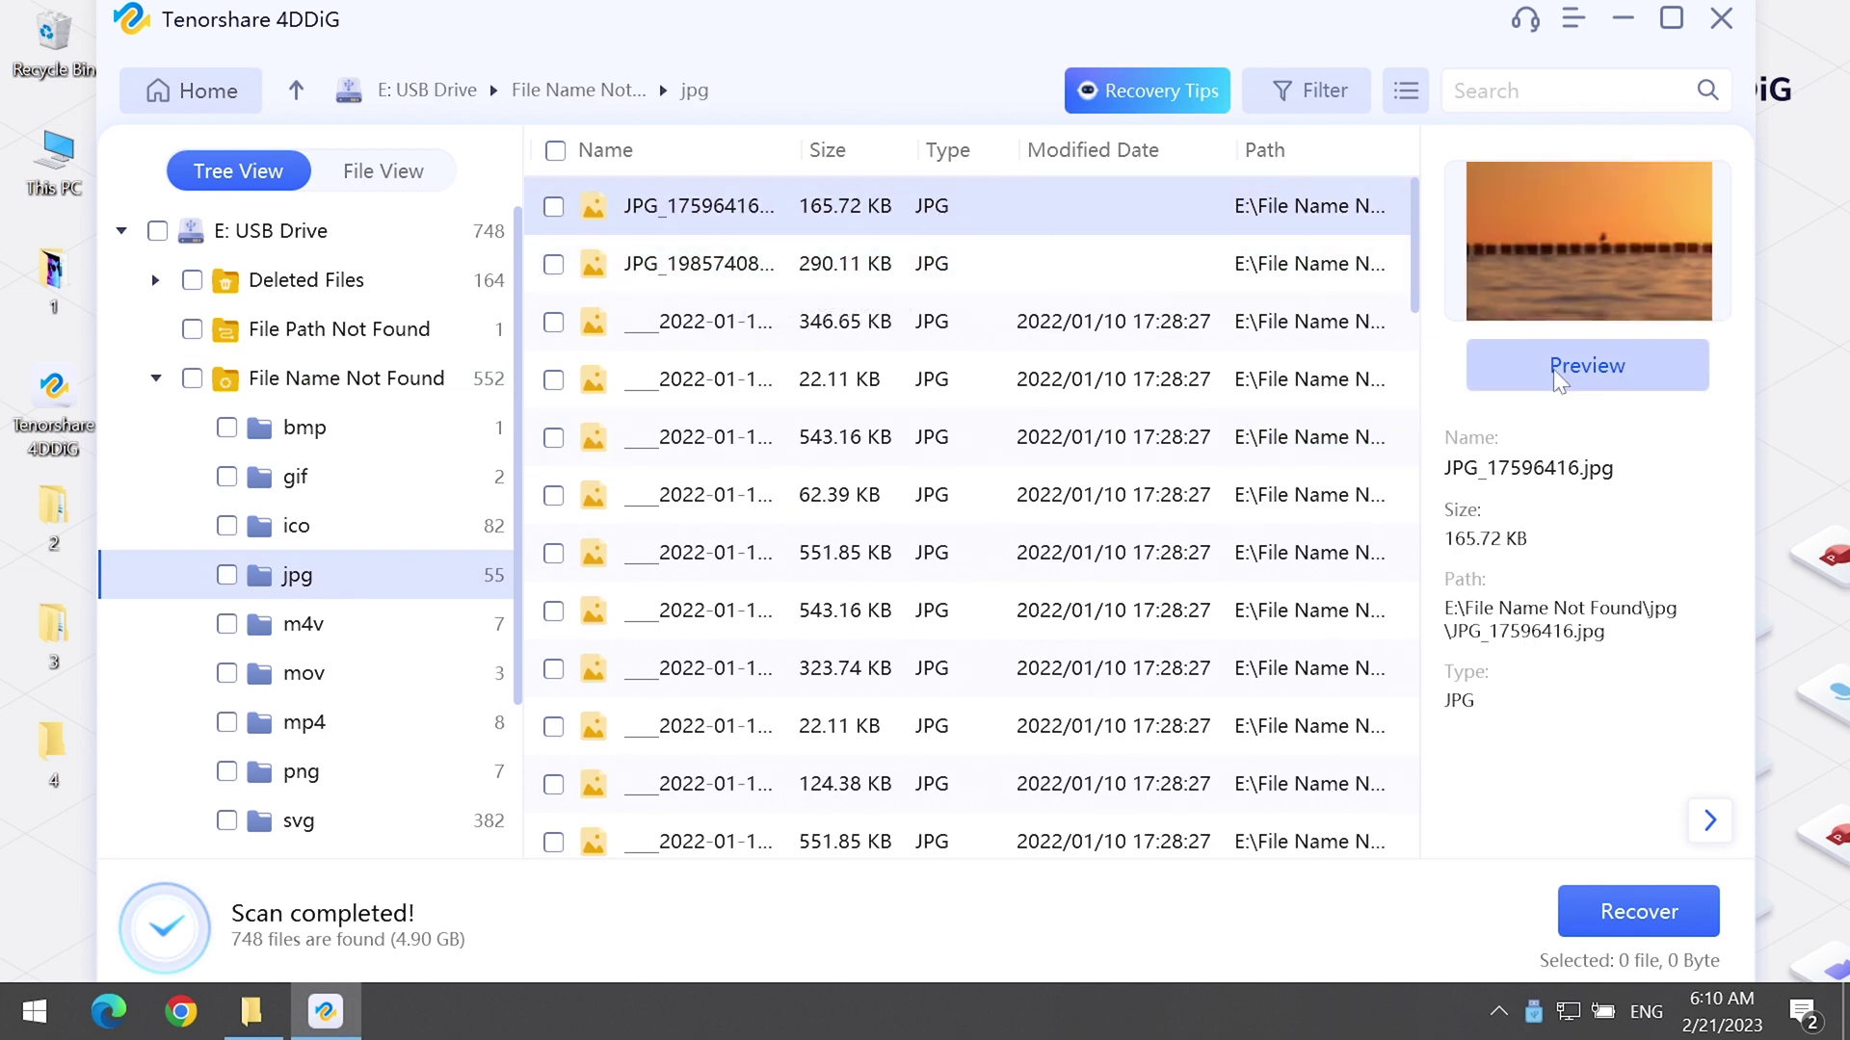
pyautogui.click(1572, 373)
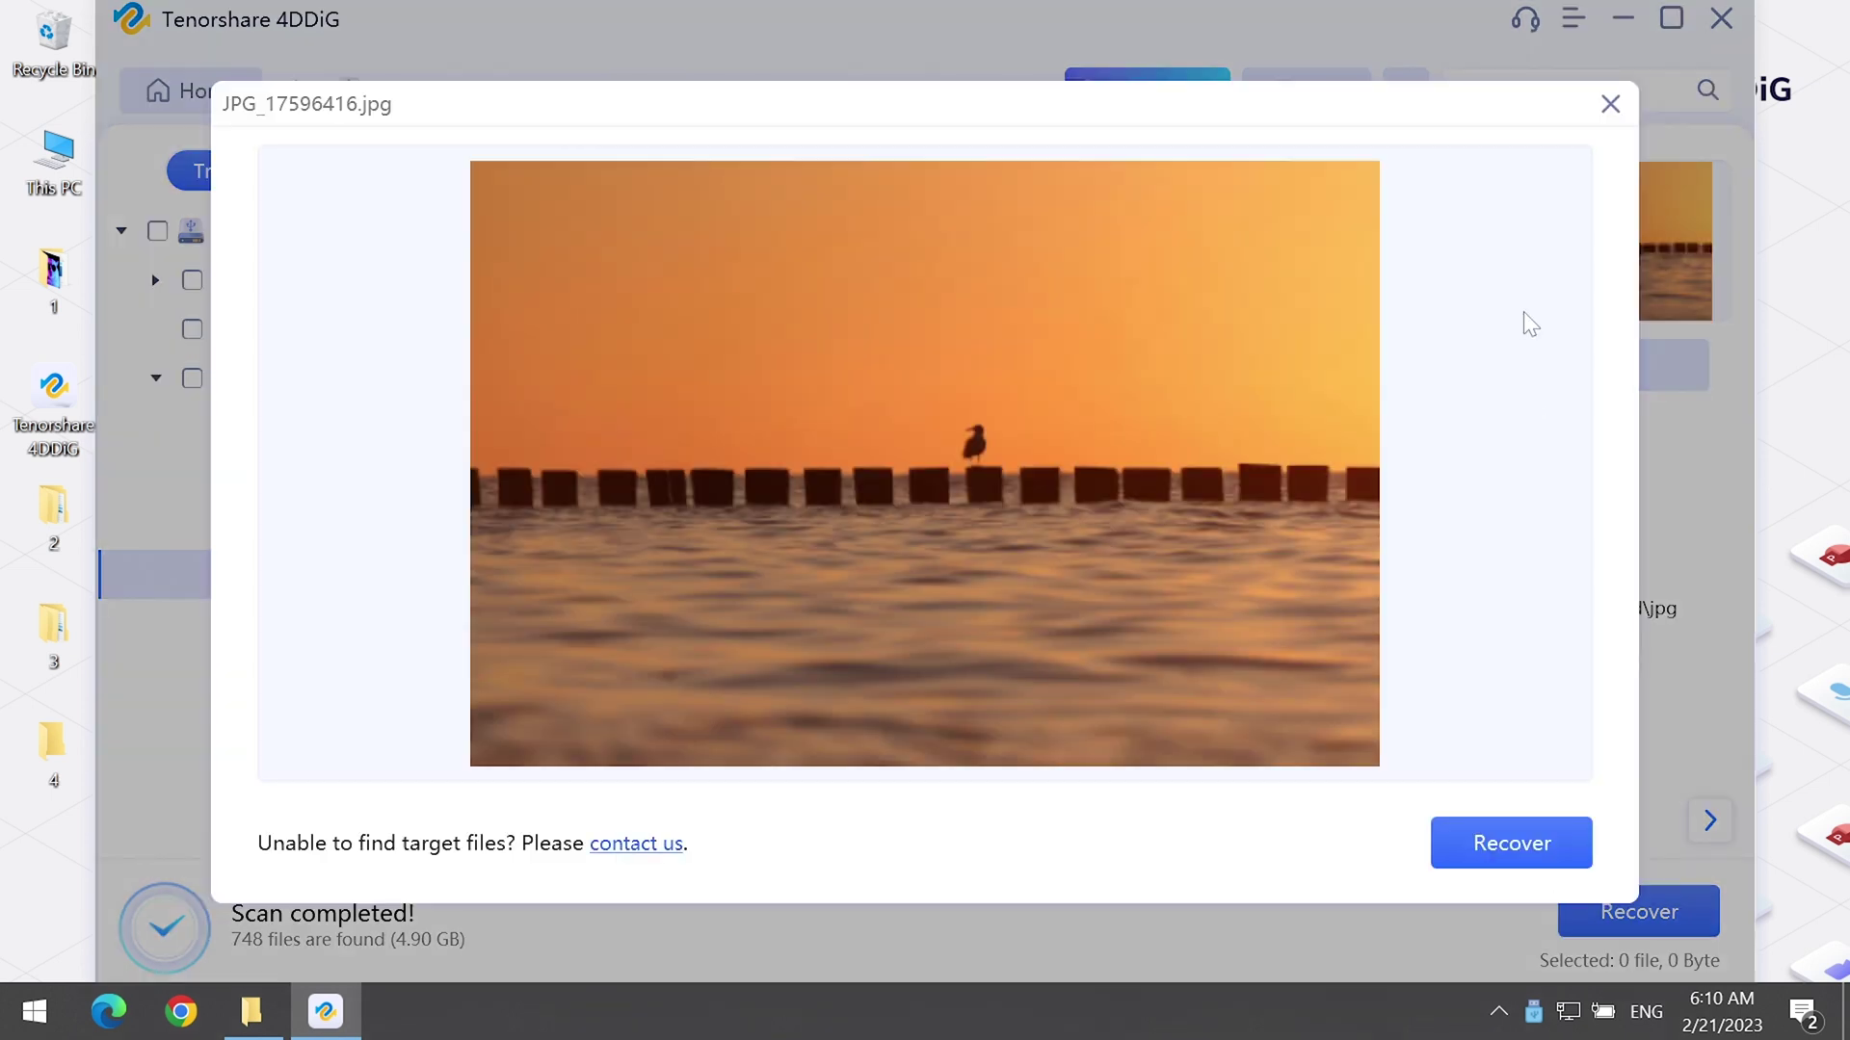
pyautogui.click(1610, 104)
pyautogui.click(972, 387)
pyautogui.click(1507, 362)
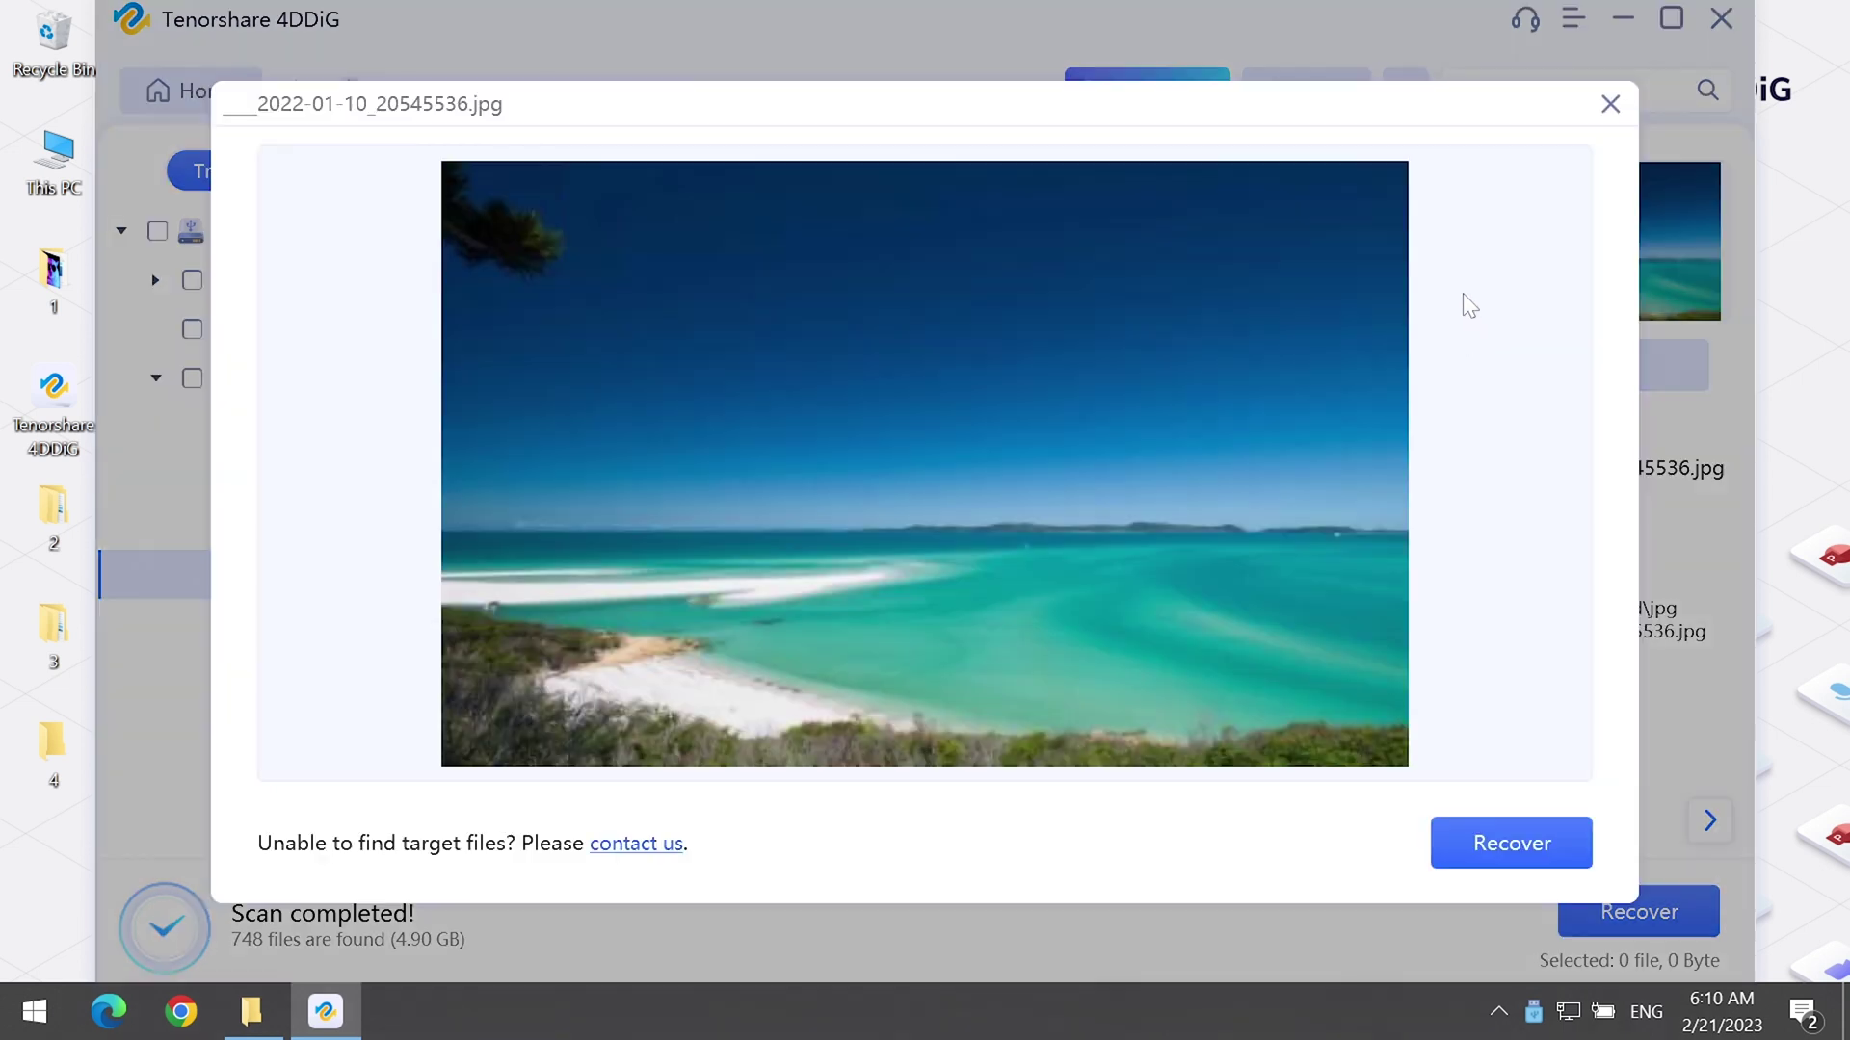
pyautogui.click(1605, 104)
pyautogui.scroll(-1, 955, 506)
# Step: Mark all 55 jpg files and the mp4 files for recovery
pyautogui.click(724, 380)
pyautogui.click(227, 576)
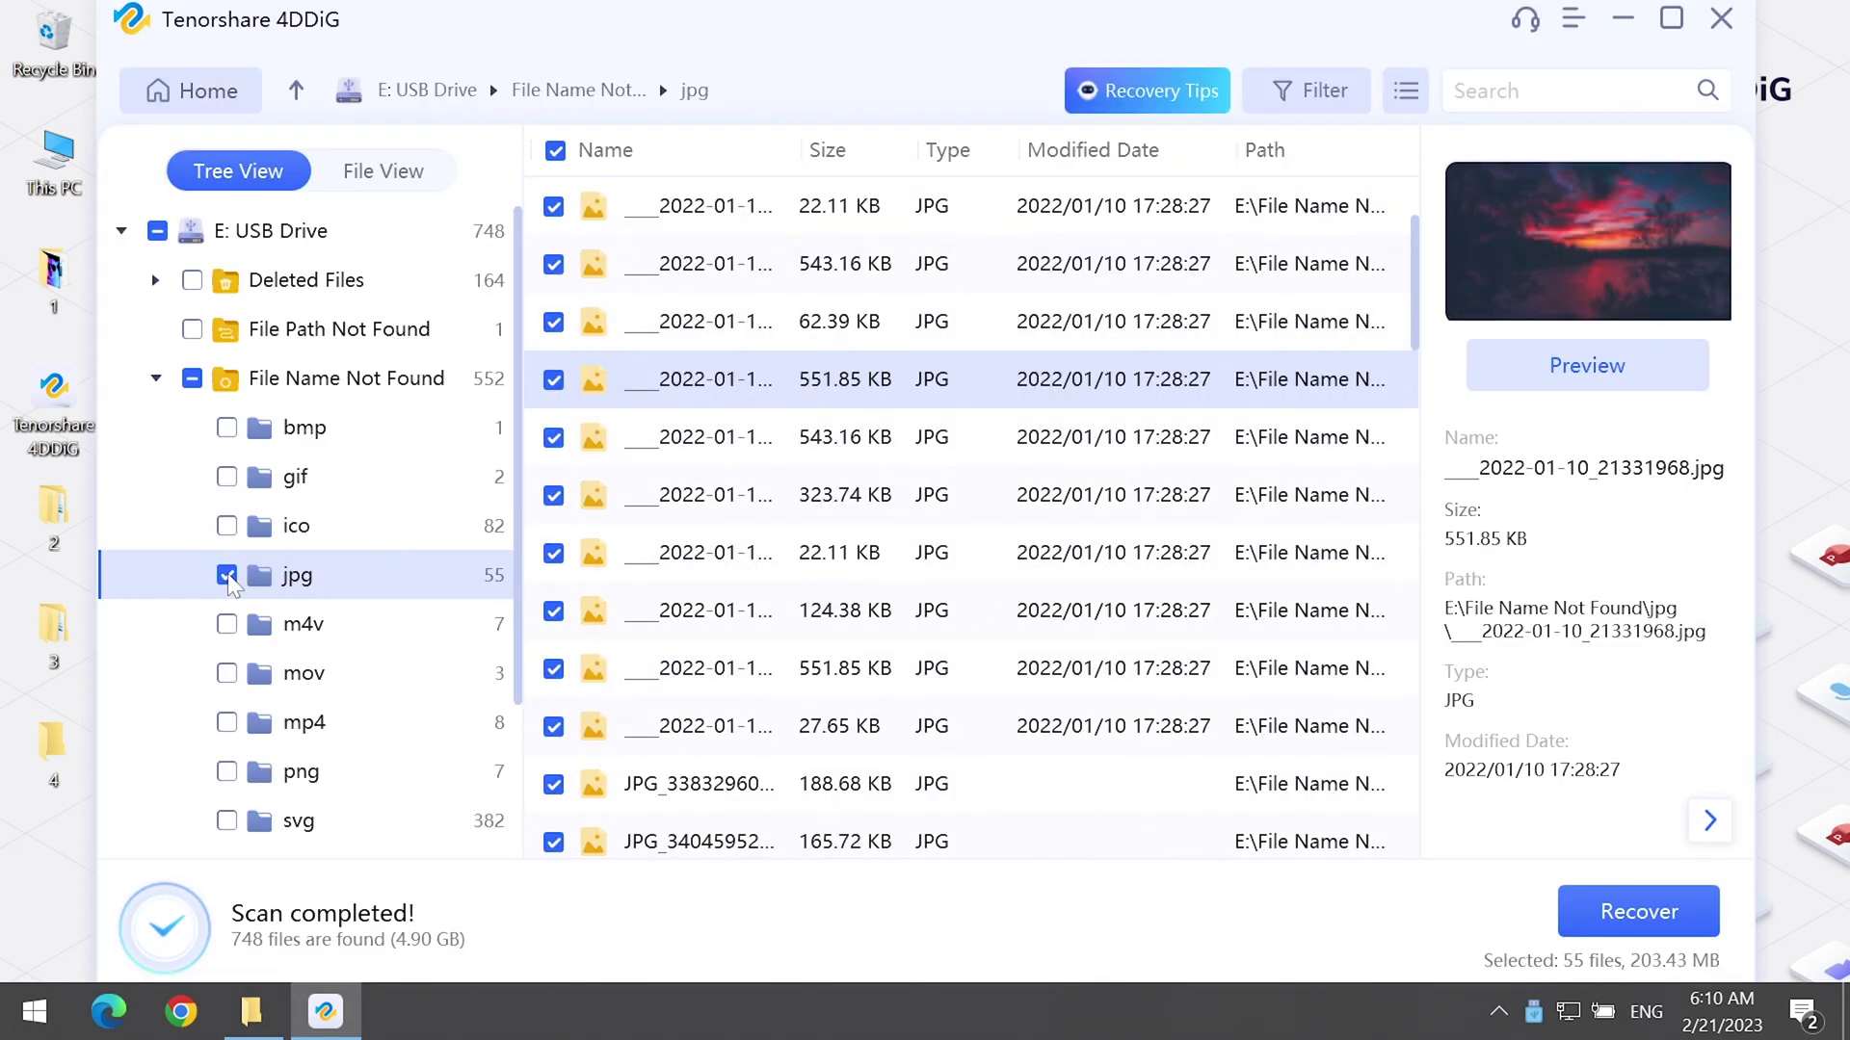
pyautogui.click(227, 723)
# Step: Recover the 63 marked files into desktop folder 4
pyautogui.click(1598, 915)
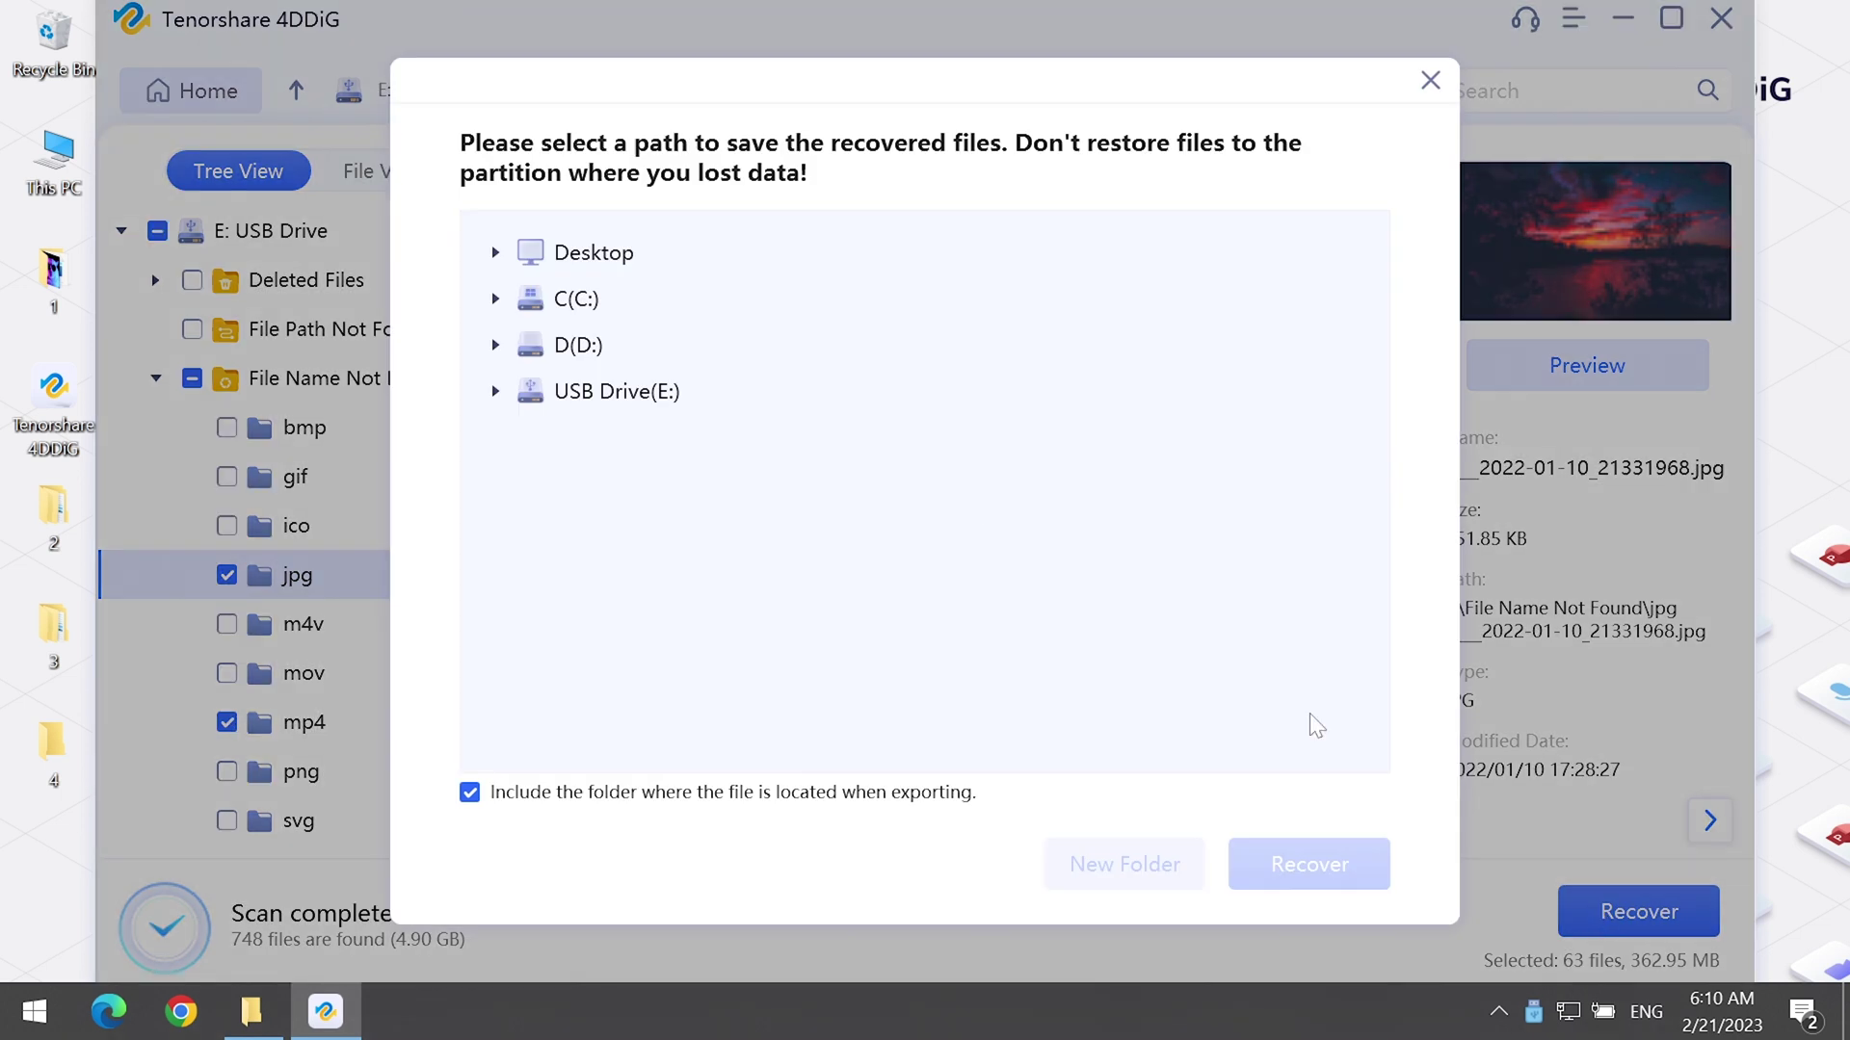
pyautogui.click(496, 253)
pyautogui.click(596, 437)
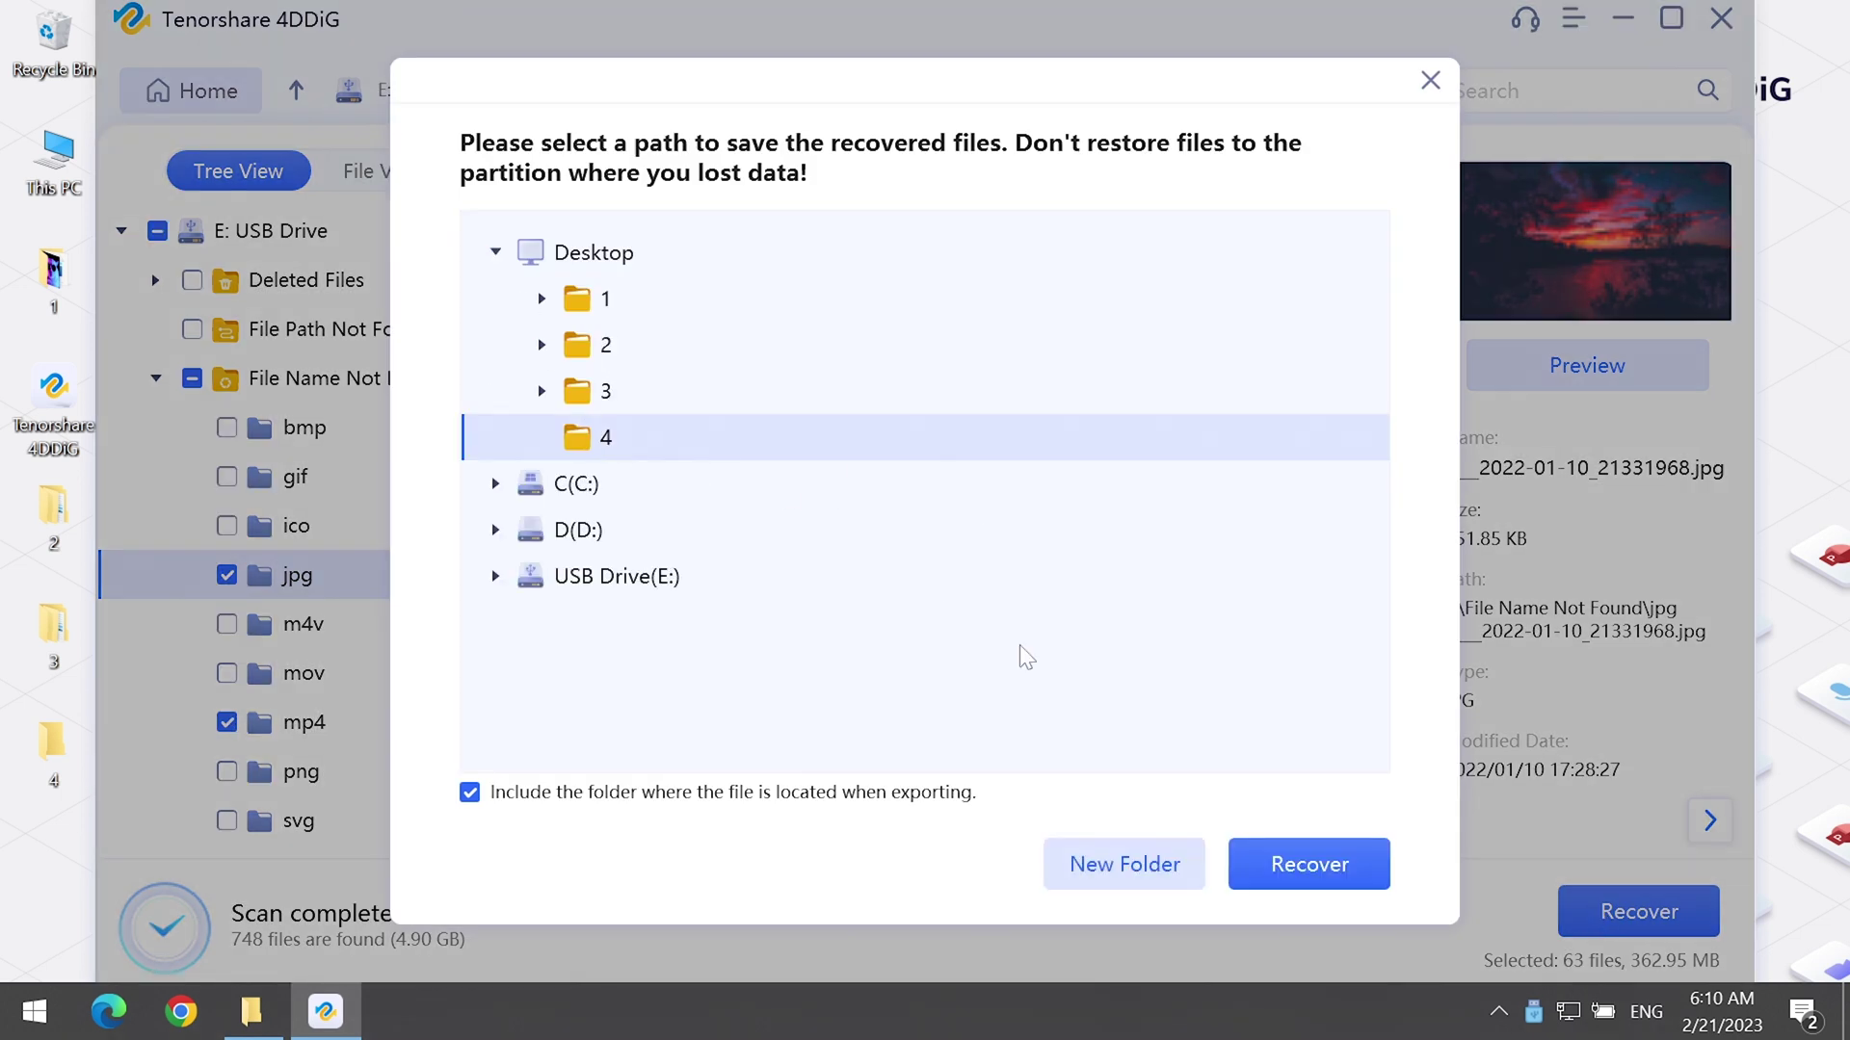
pyautogui.click(1251, 864)
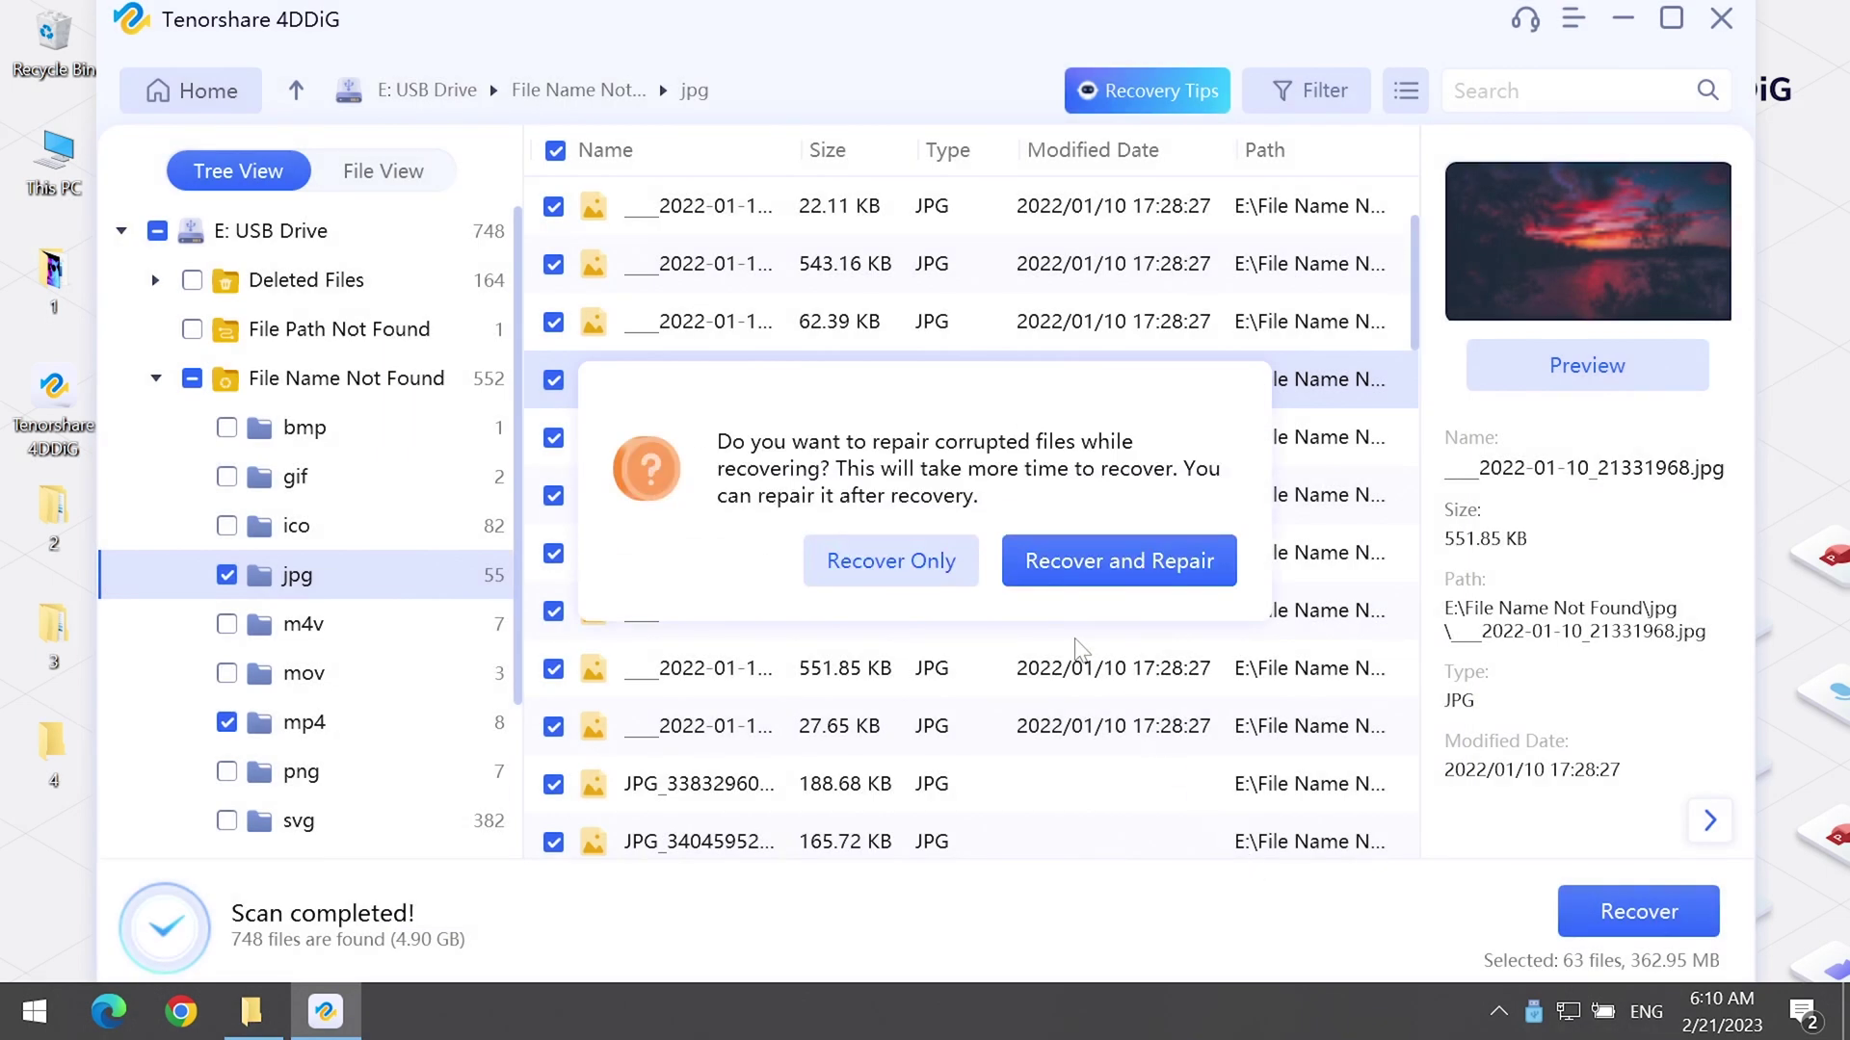
pyautogui.click(1015, 585)
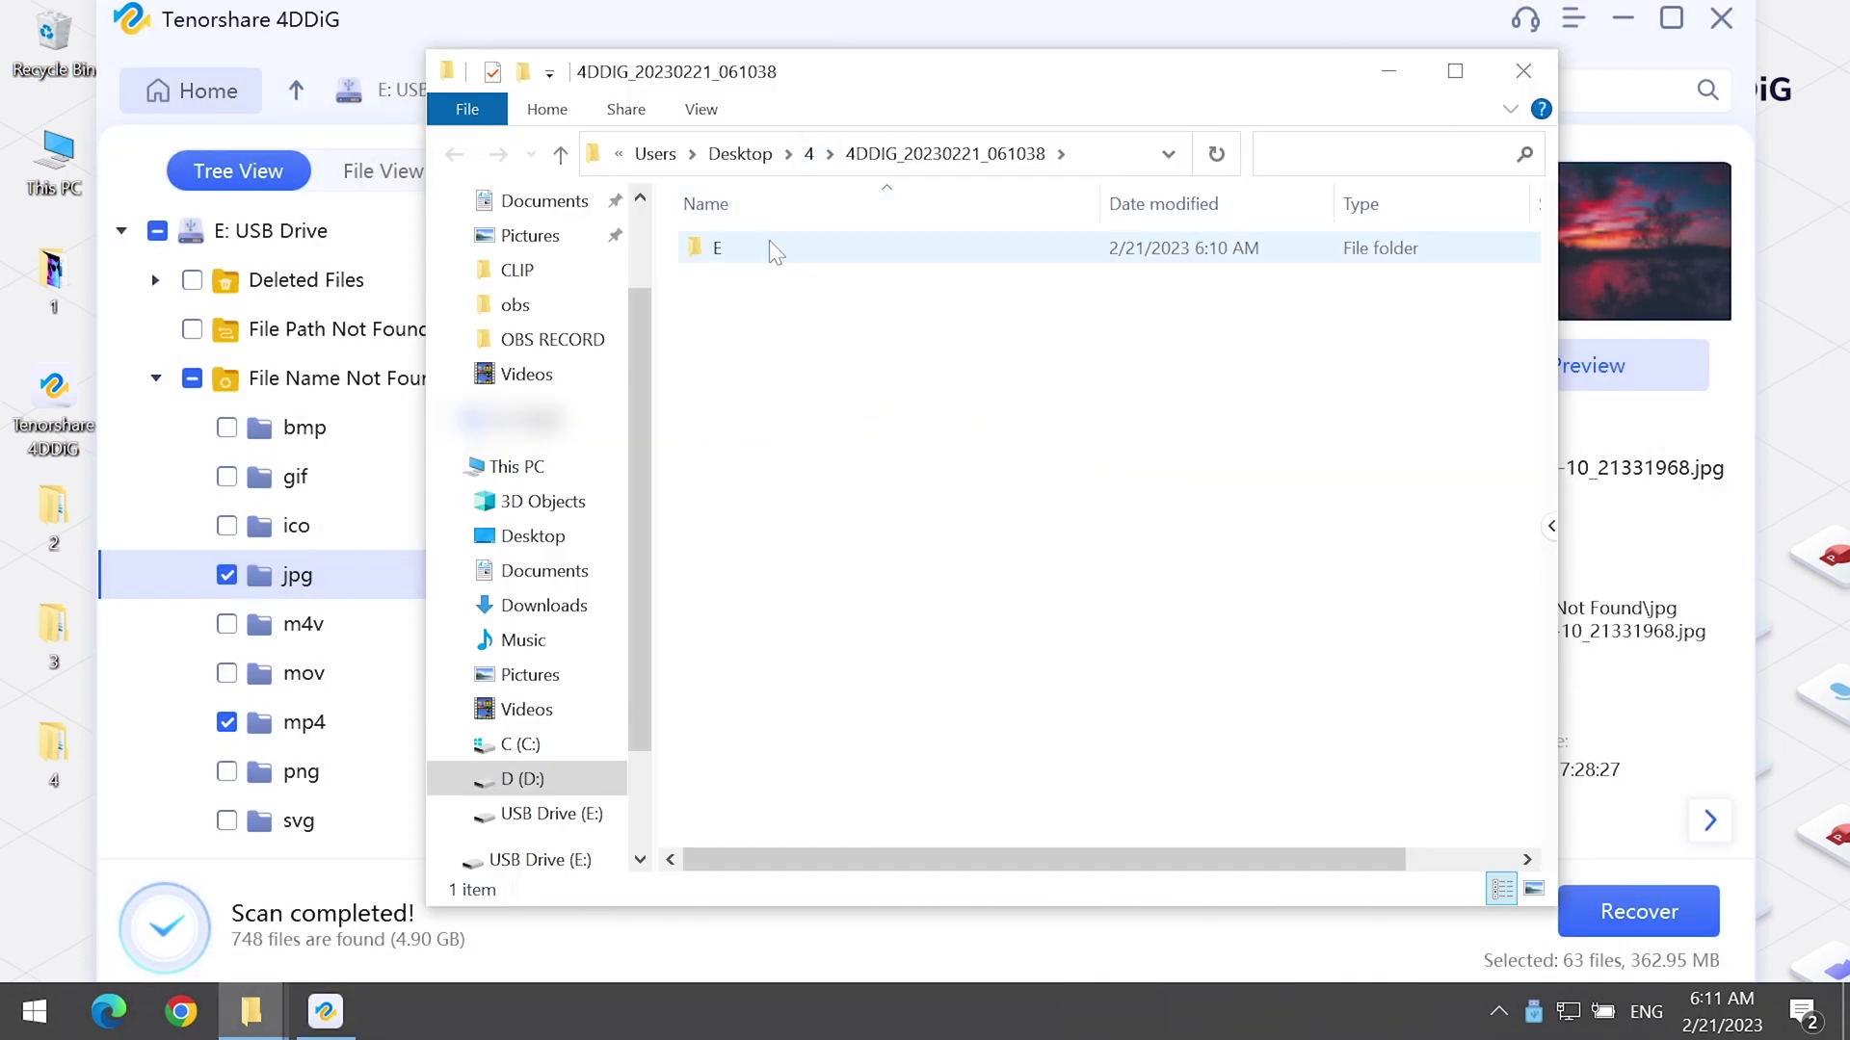
# Step: View the recovered JPGs in File Name Not Found > jpg, paging through several photos
pyautogui.doubleClick(769, 248)
pyautogui.doubleClick(730, 251)
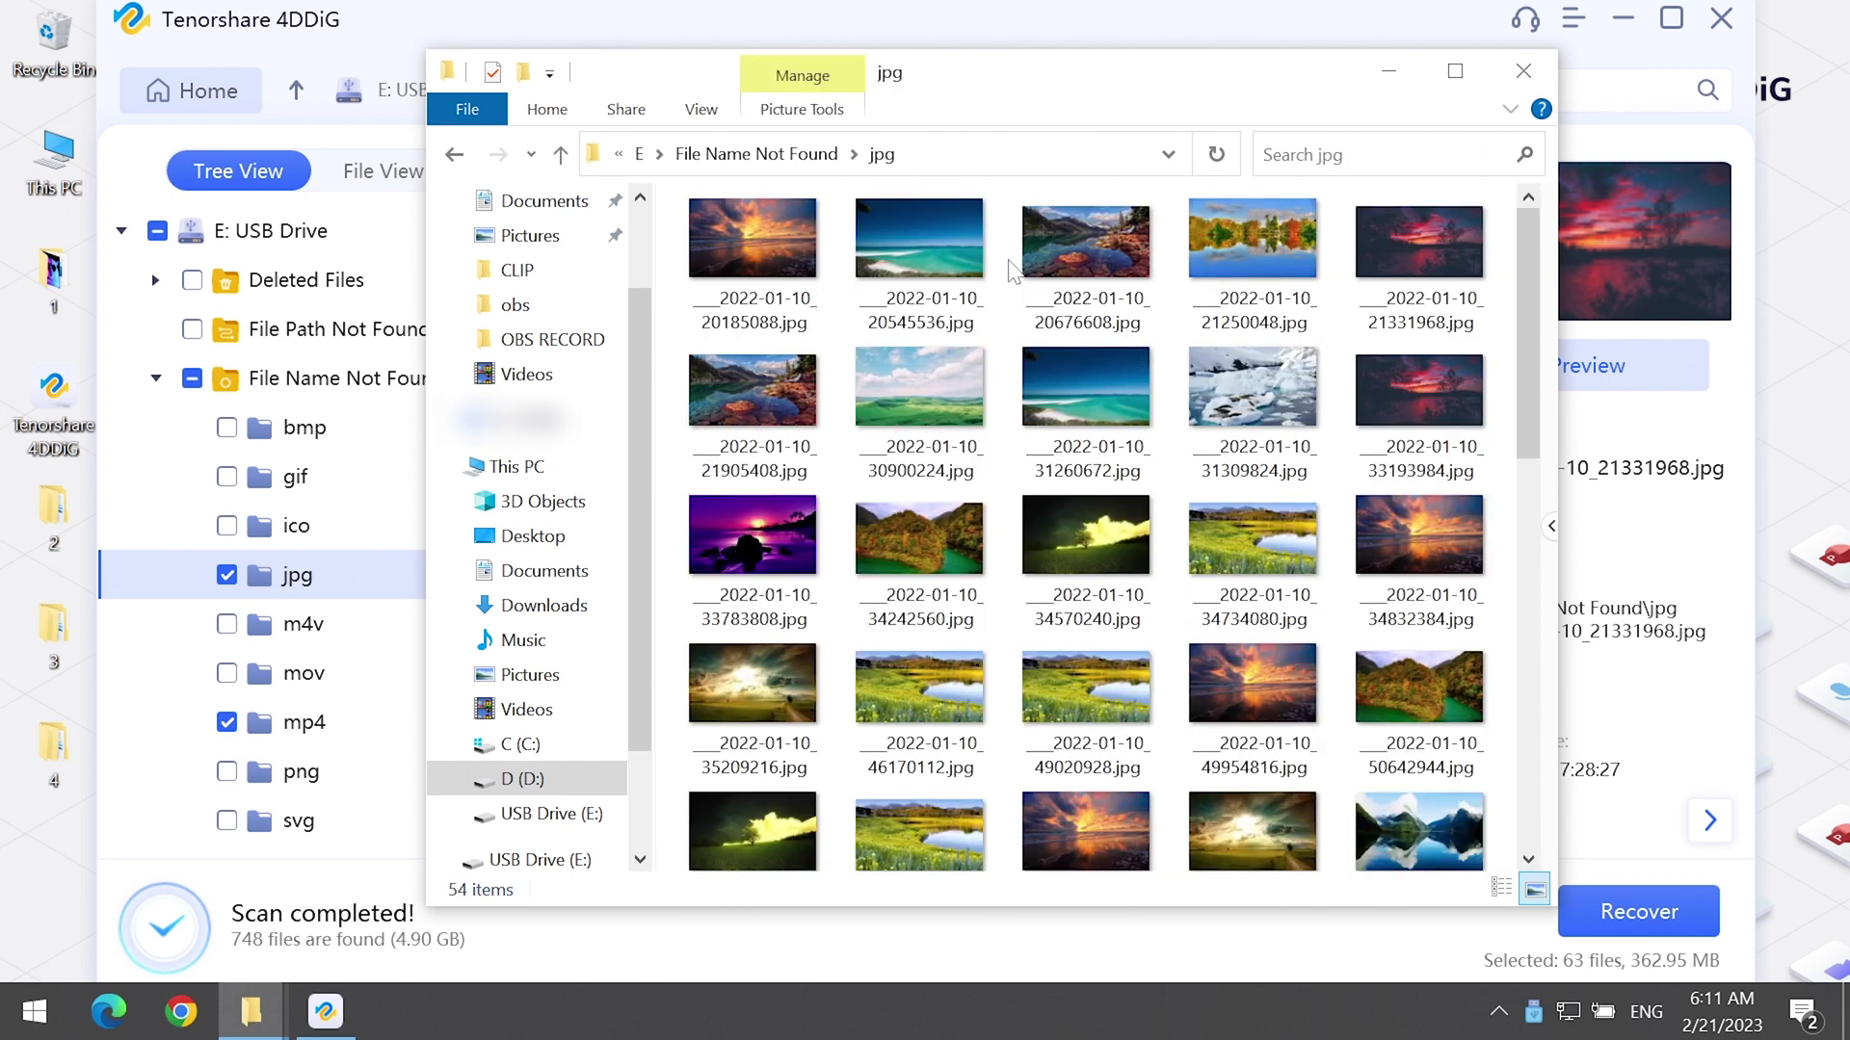
pyautogui.click(750, 268)
pyautogui.scroll(-5, 1200, 537)
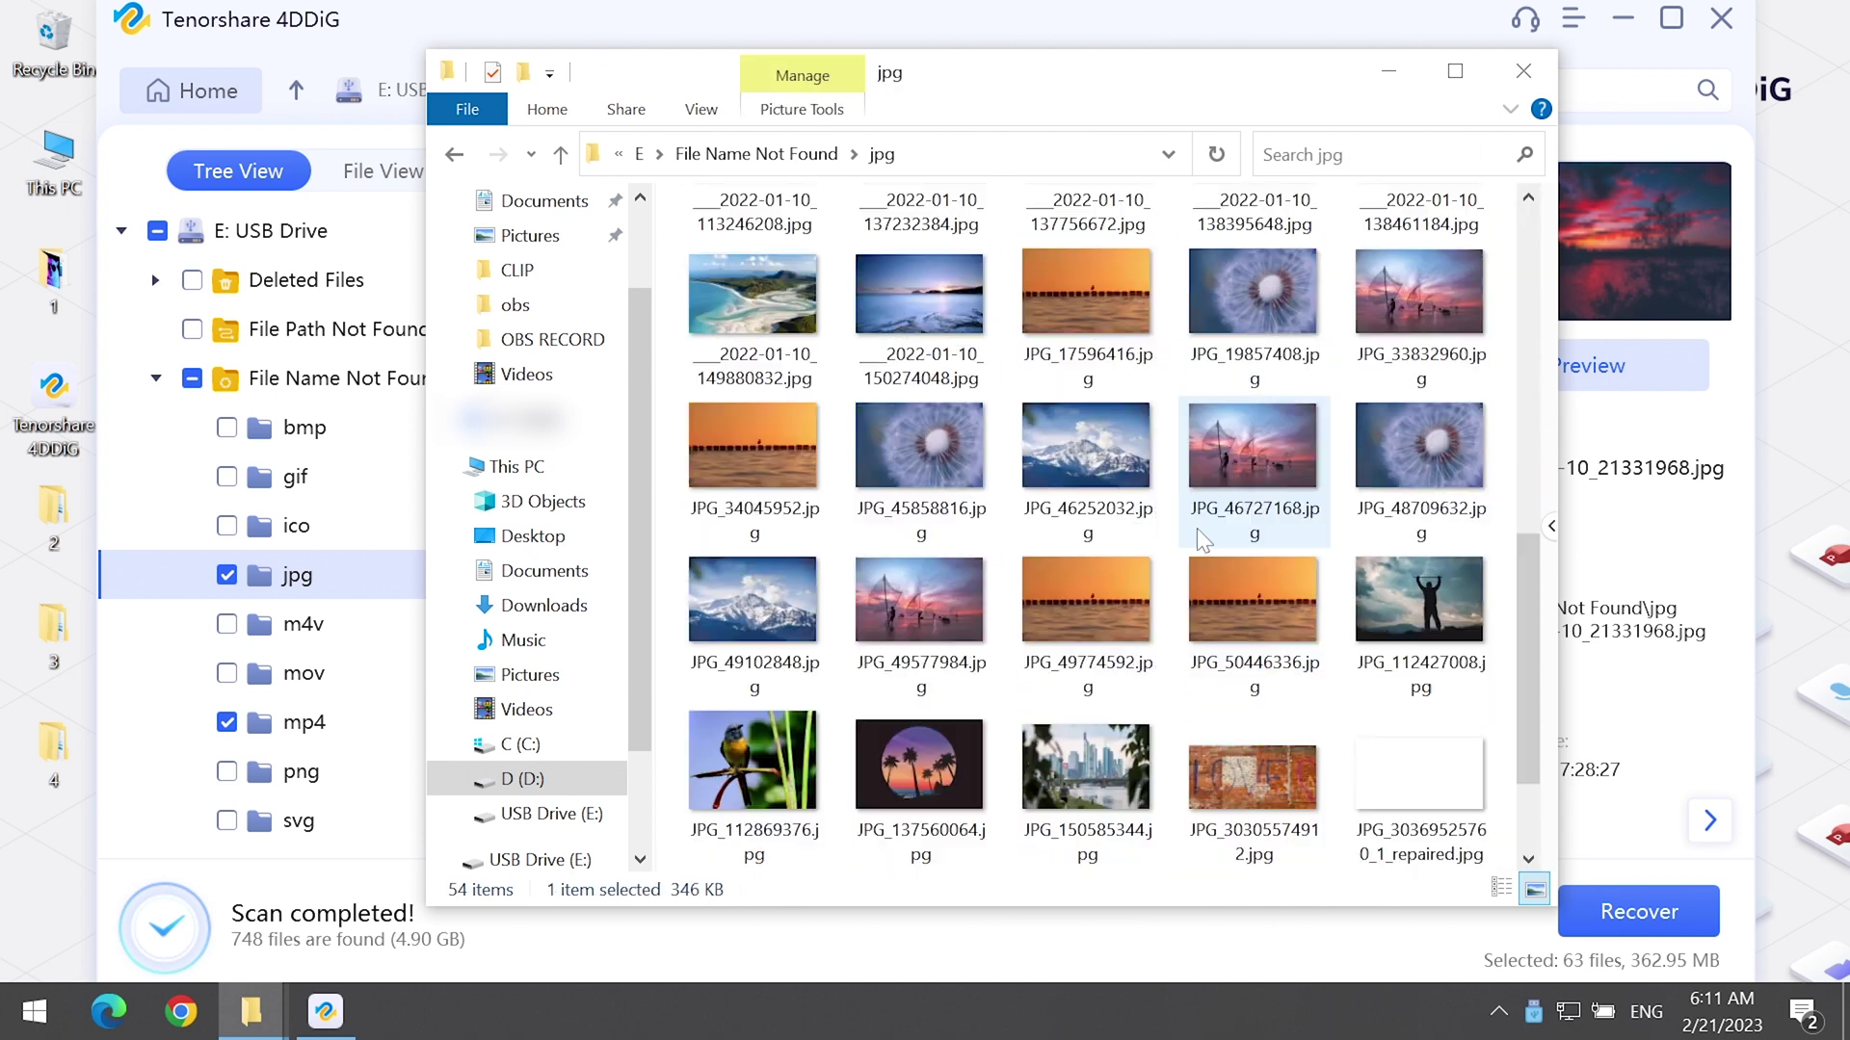
pyautogui.scroll(5, 1201, 538)
pyautogui.press('Return')
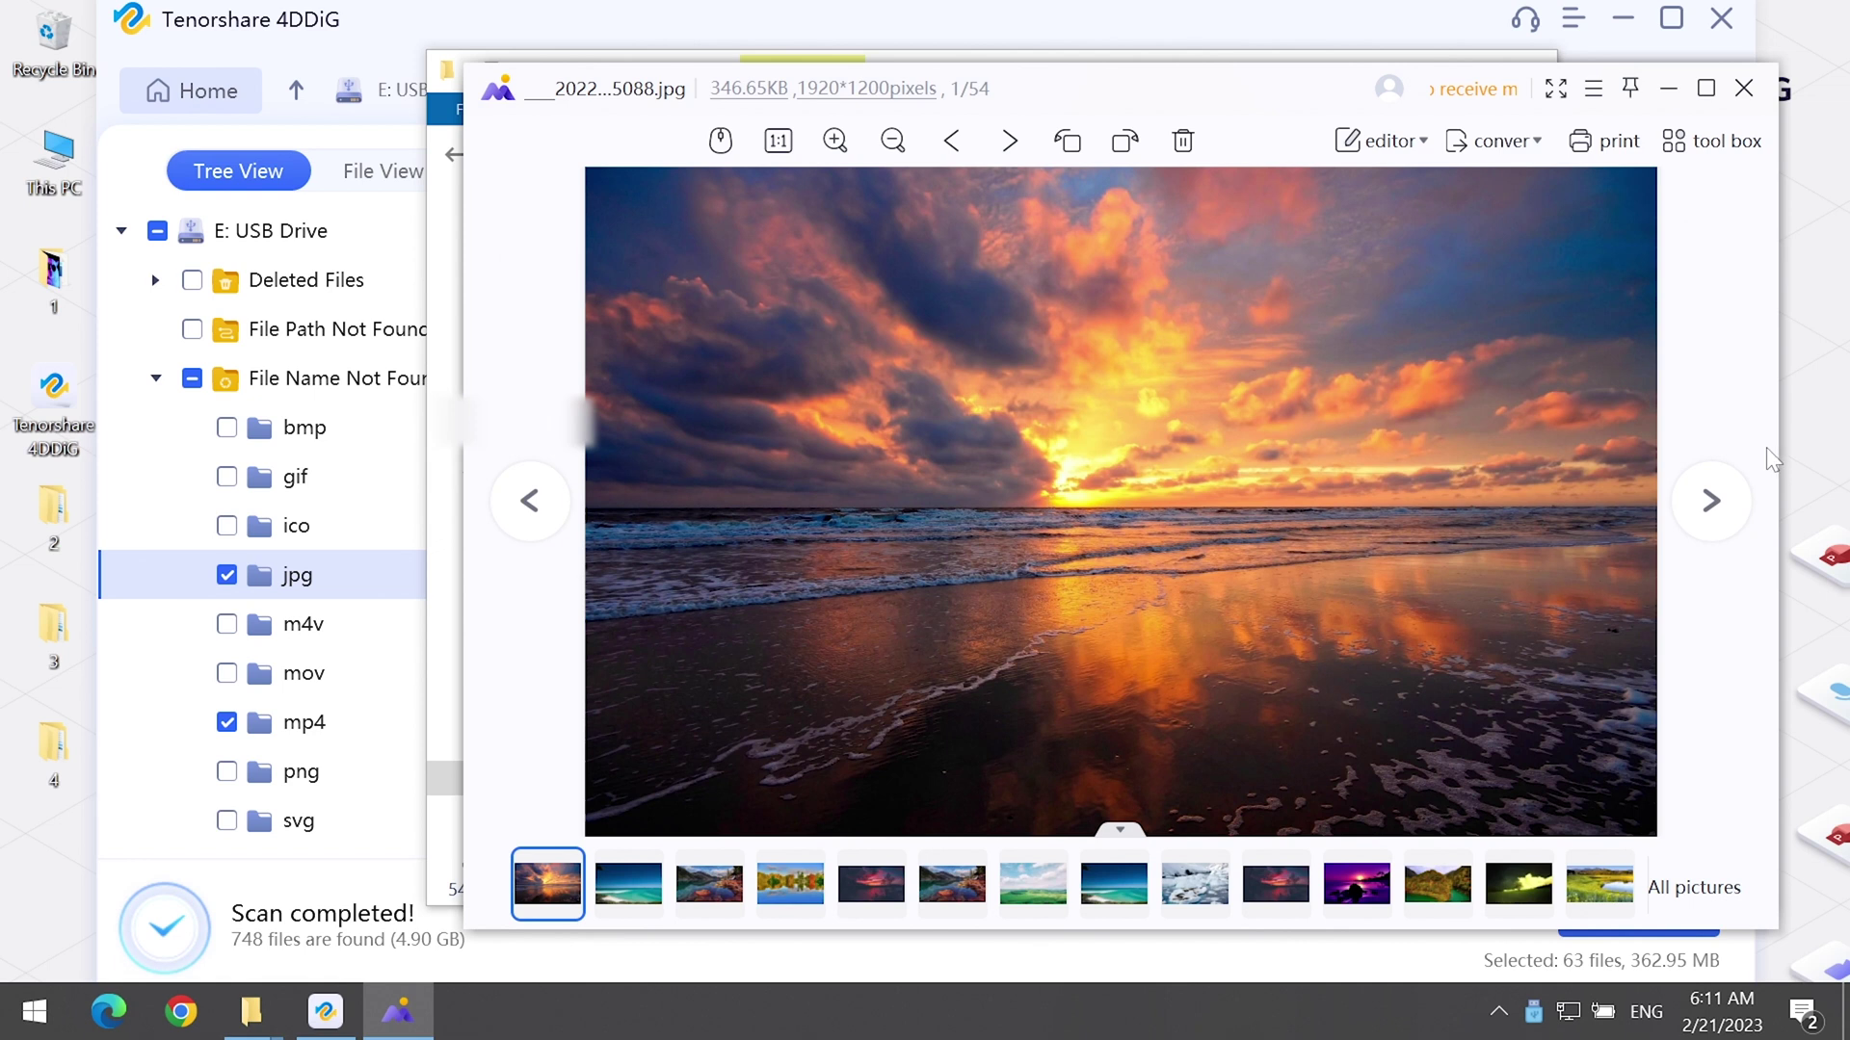
pyautogui.click(1709, 514)
pyautogui.click(1712, 507)
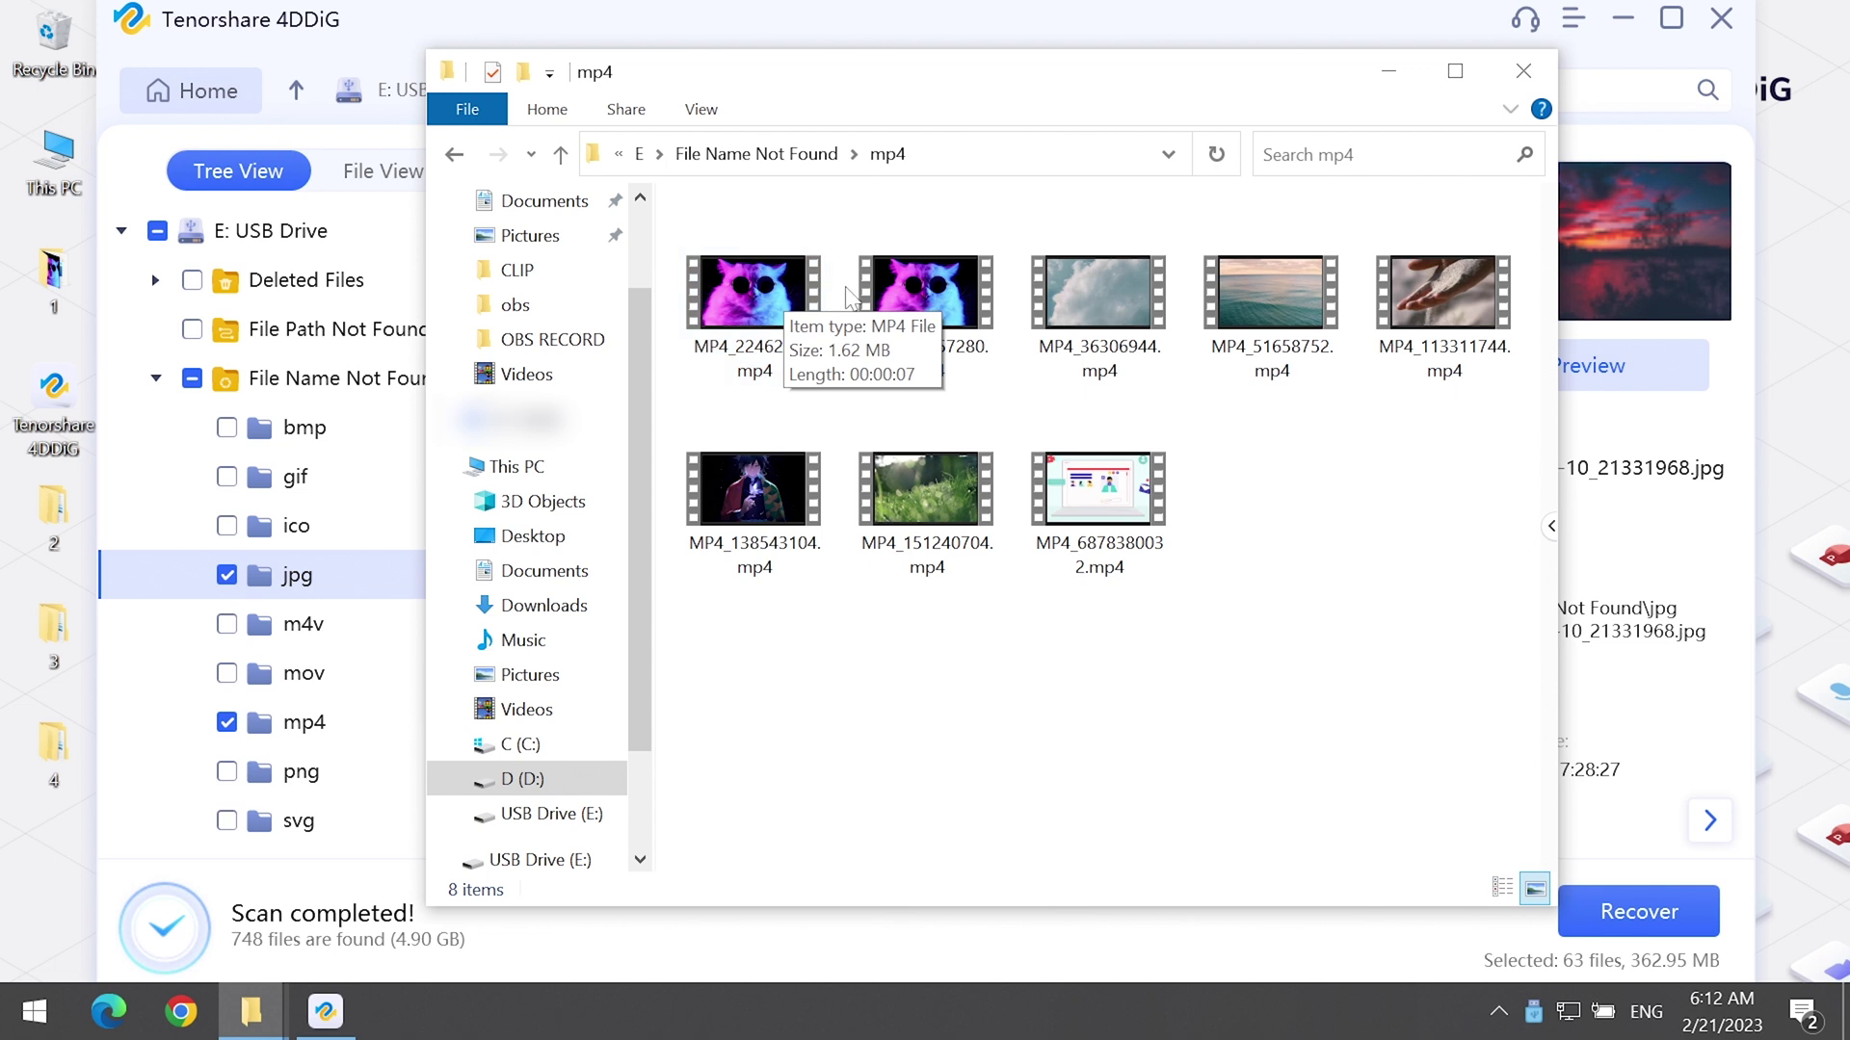
# Step: Play the recovered mp4 cat video
pyautogui.click(879, 296)
pyautogui.doubleClick(880, 296)
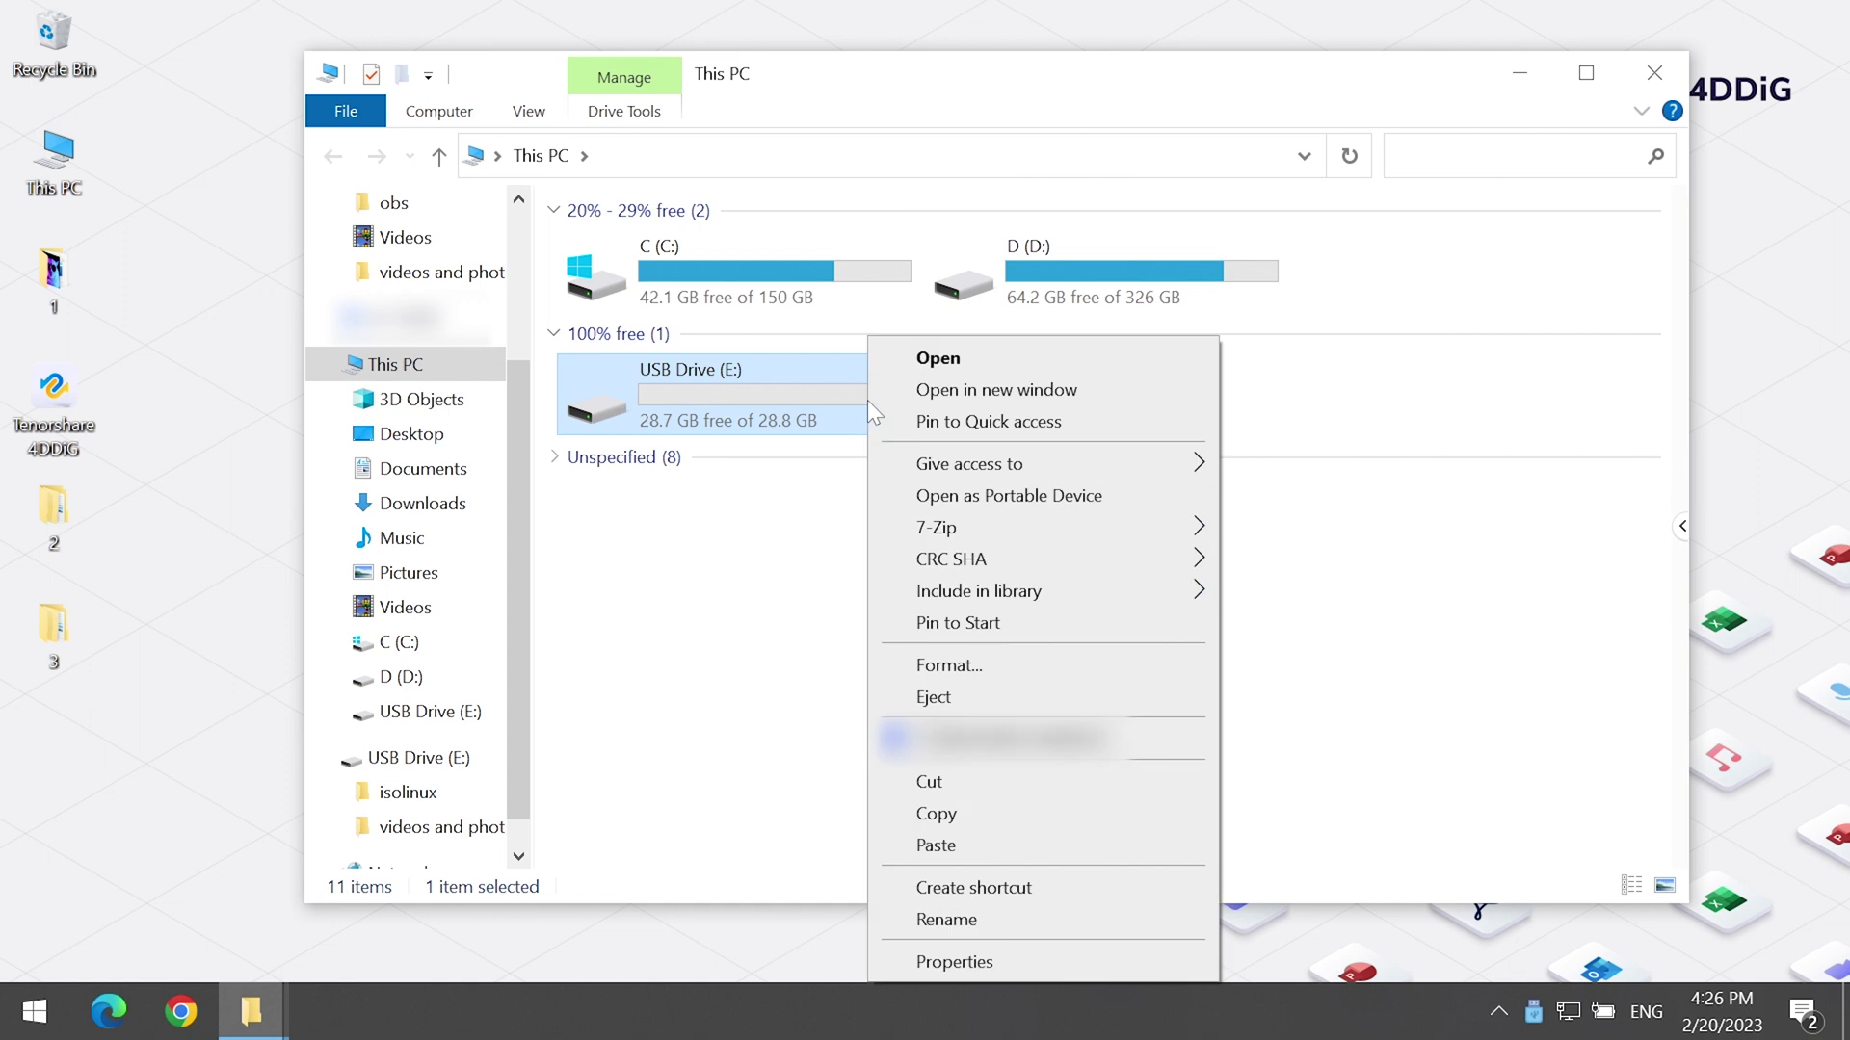
# Step: Run Windows error checking on USB Drive (E:) from Properties > Tools, choosing Scan and repair drive
pyautogui.click(1012, 961)
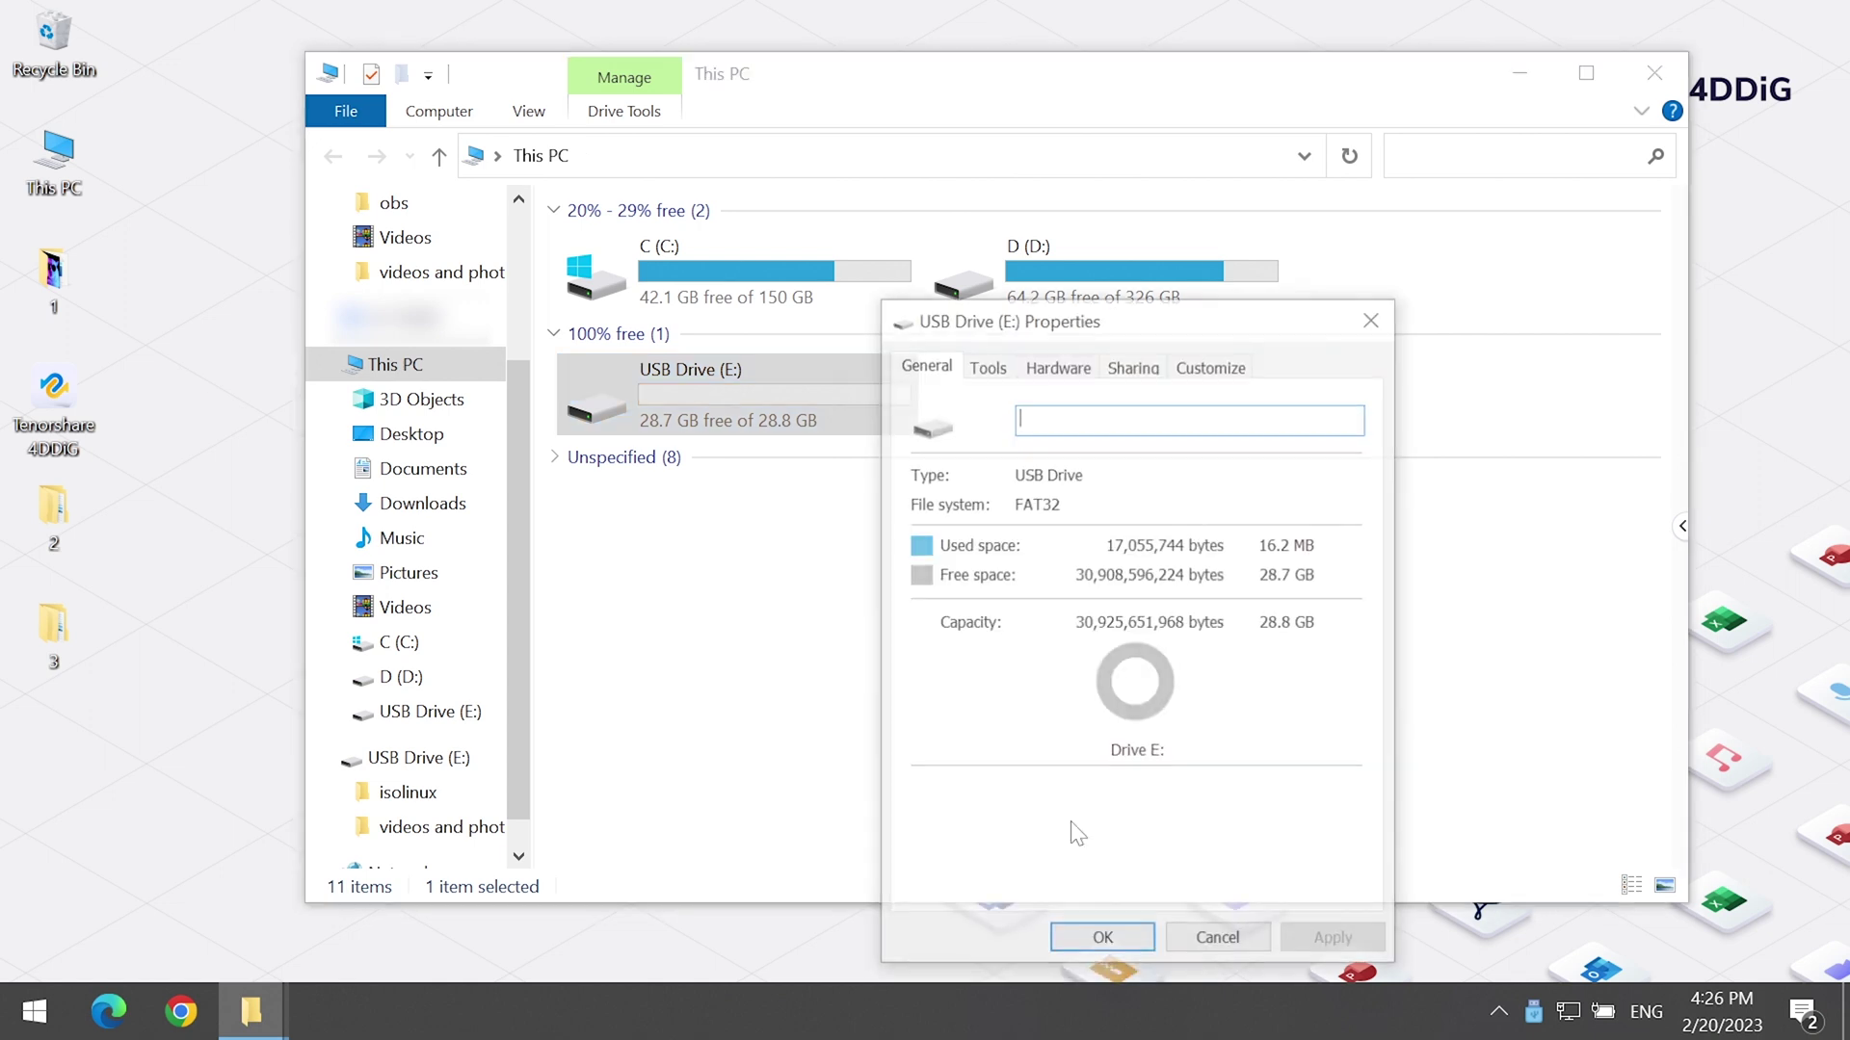
pyautogui.click(986, 368)
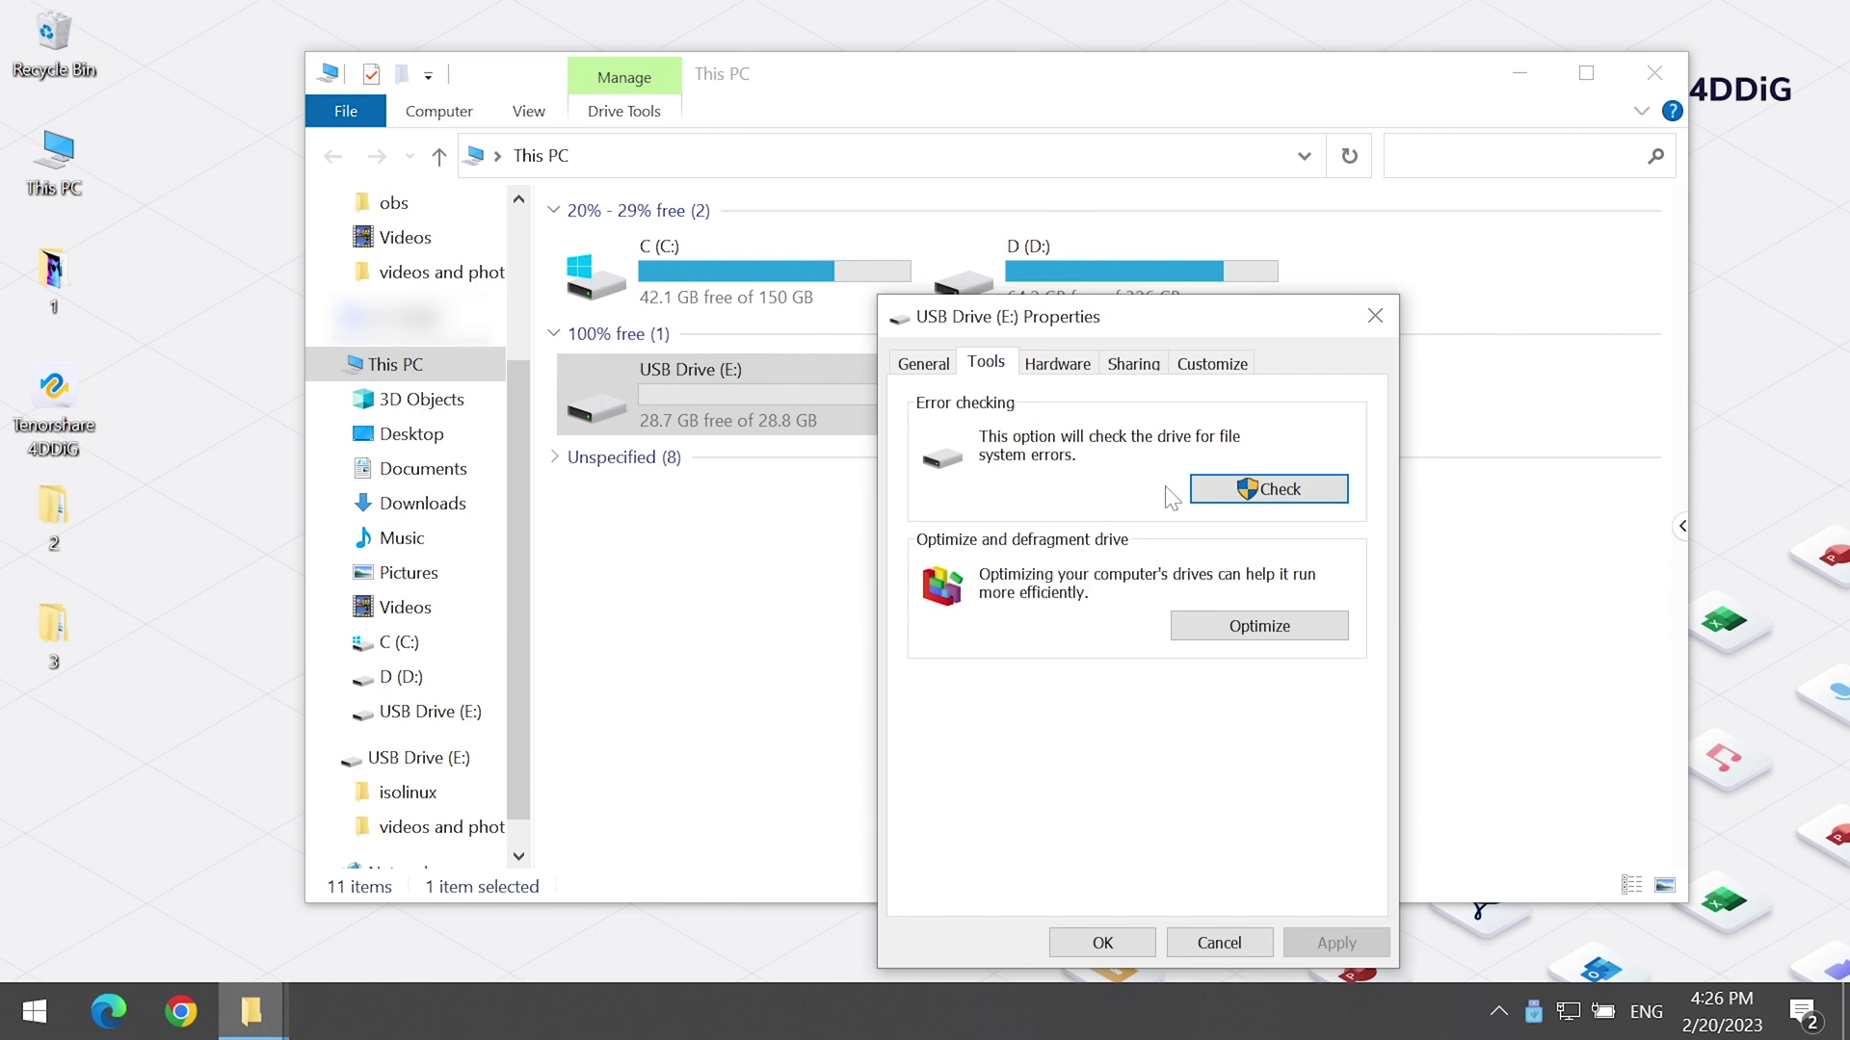
pyautogui.click(1214, 492)
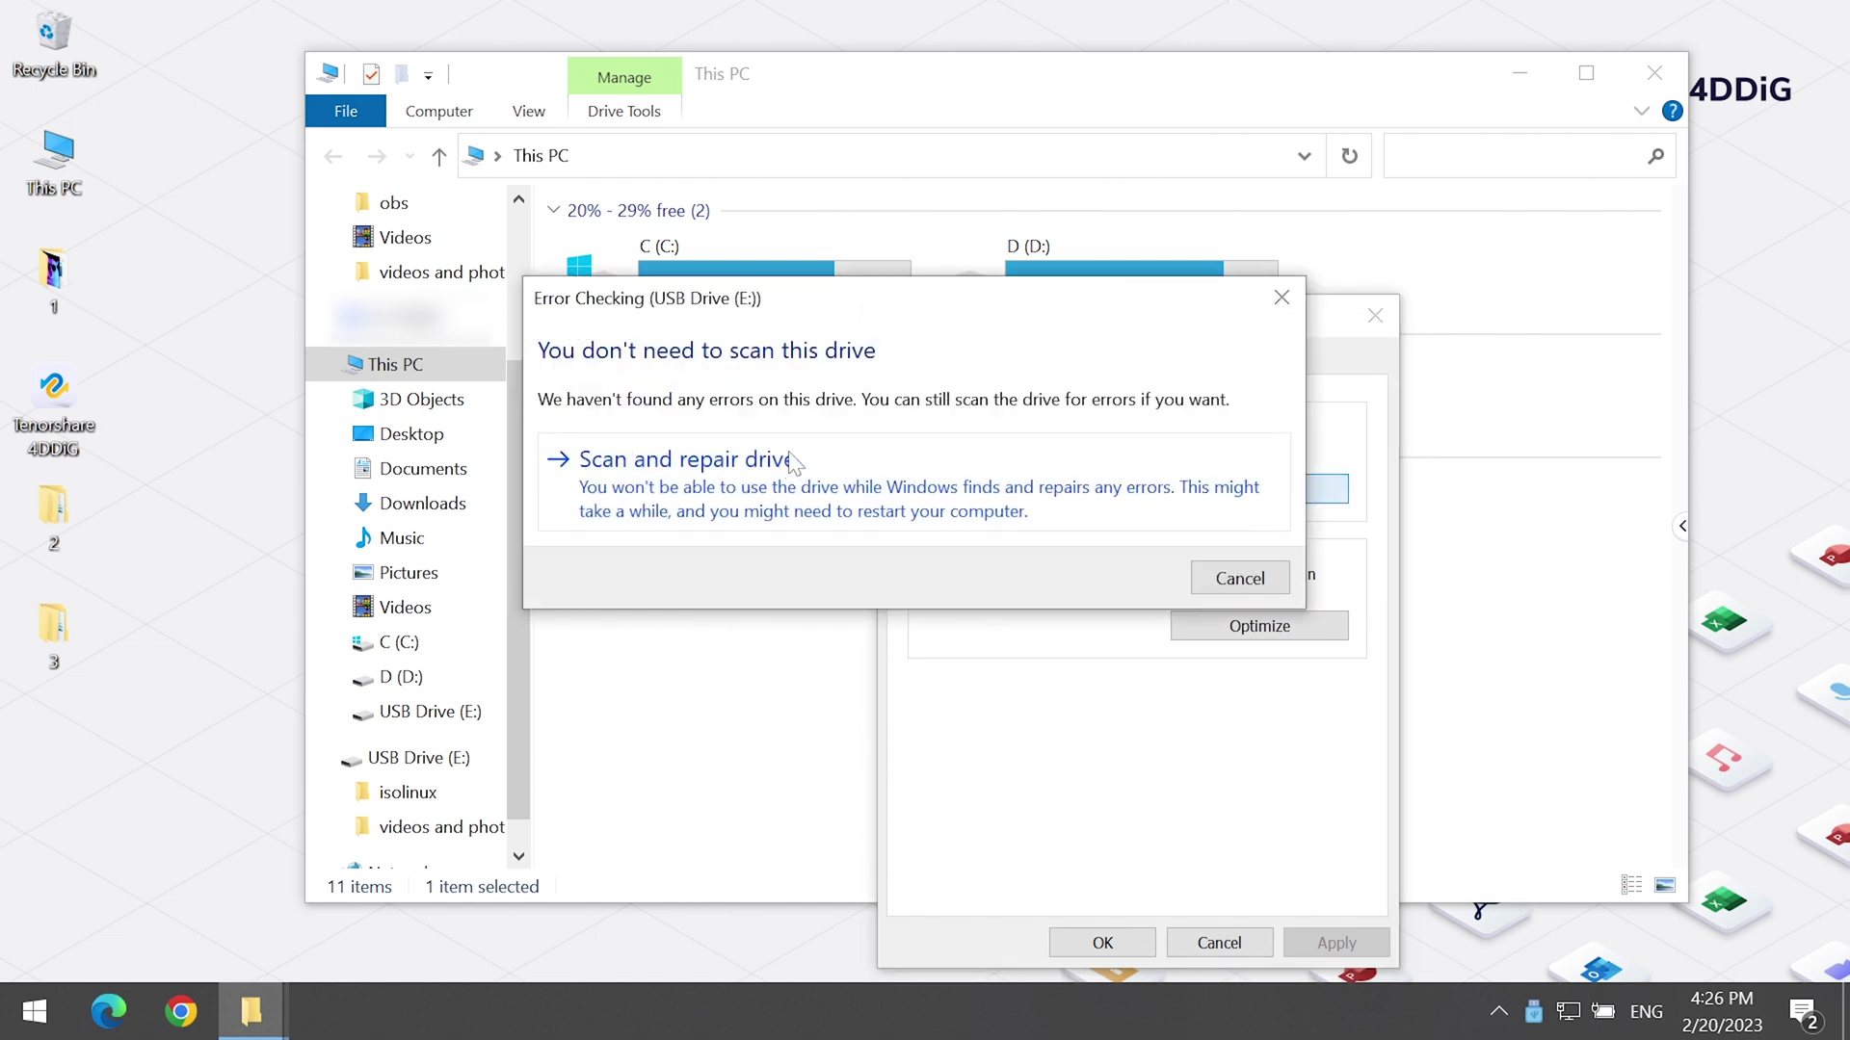
pyautogui.click(855, 454)
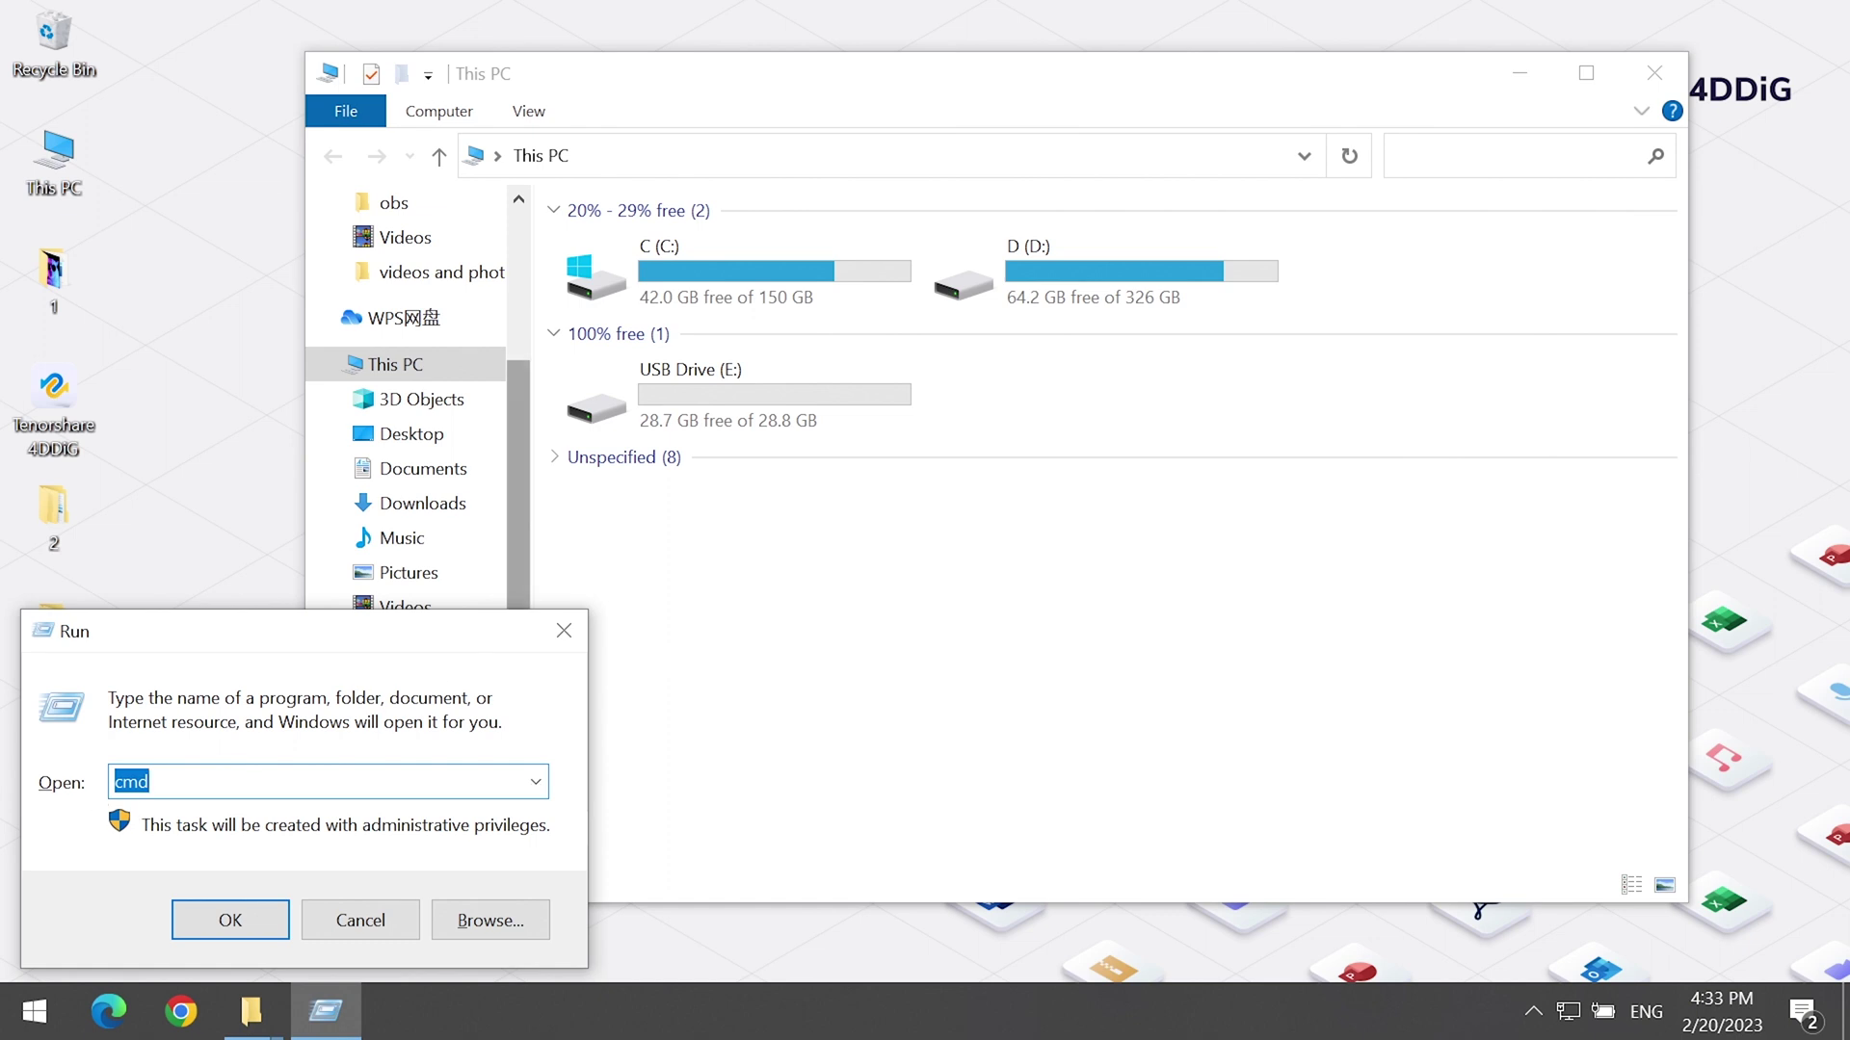
# Step: Run chkdsk E: /r/f in an administrator Command Prompt after confirming the drive letter
pyautogui.click(204, 912)
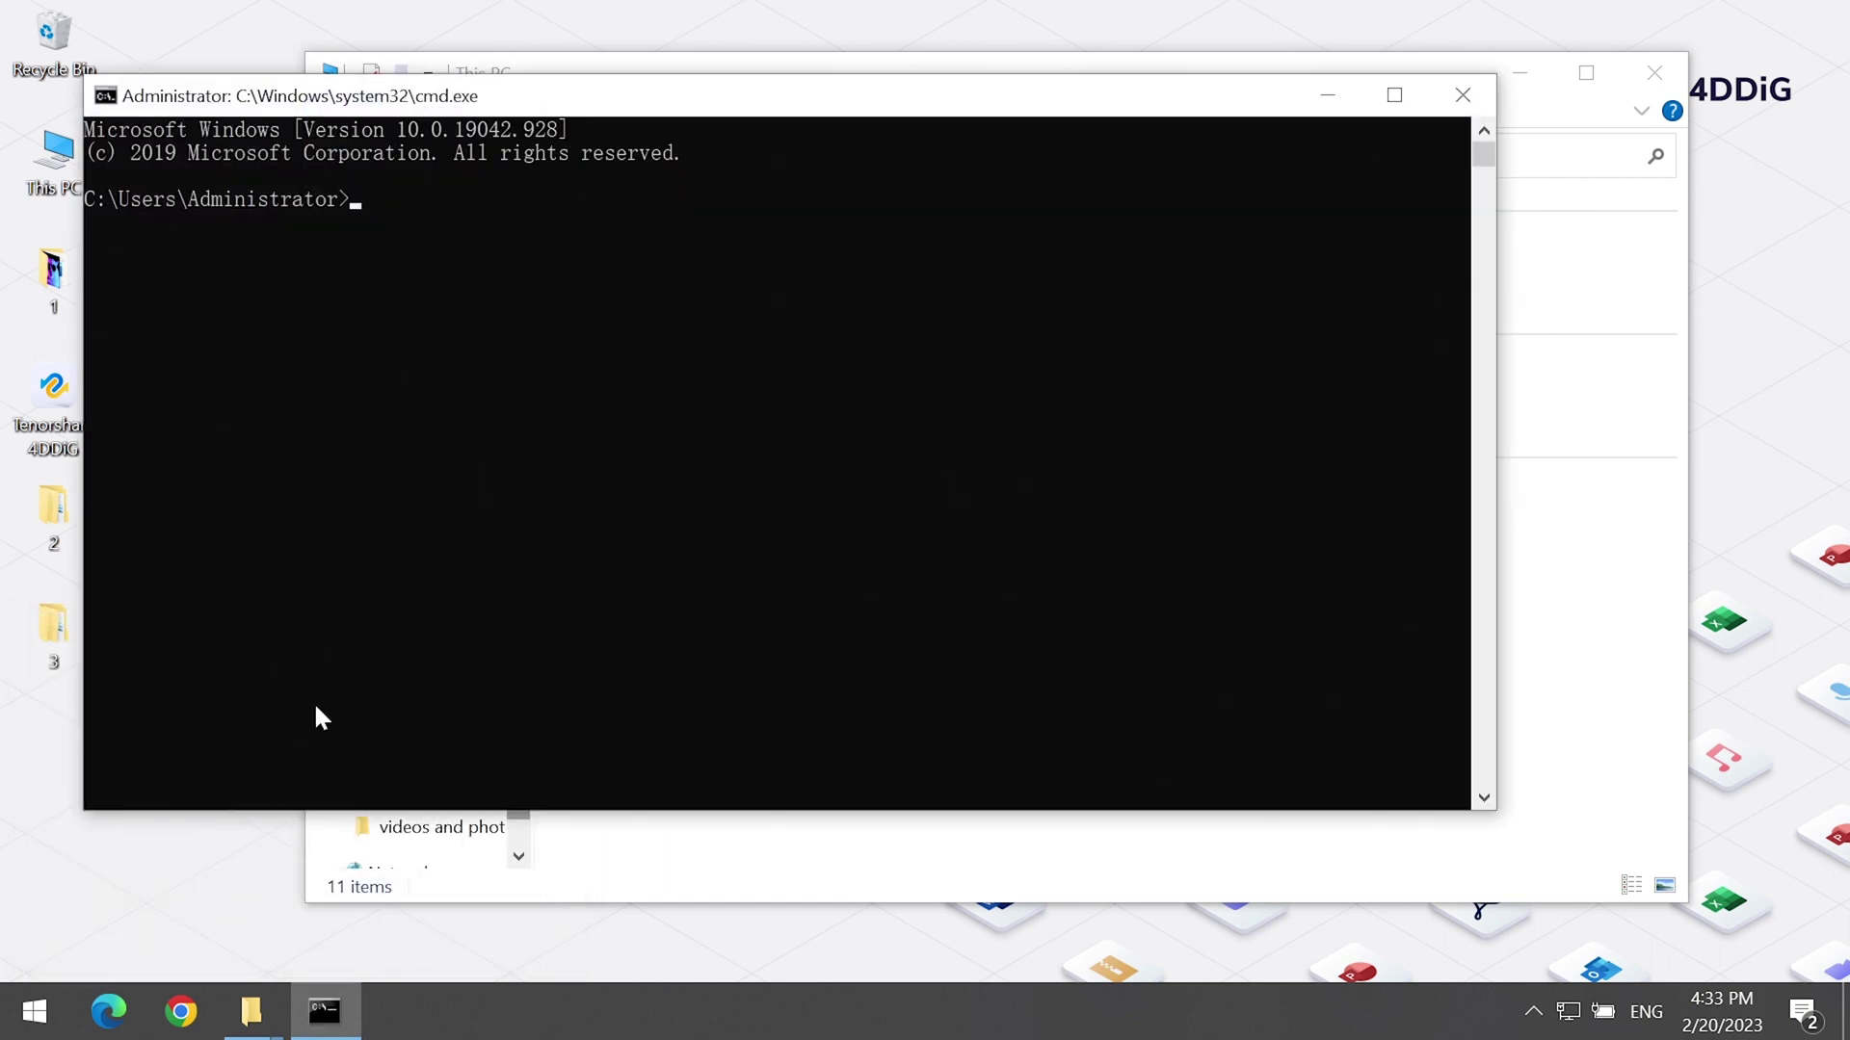
pyautogui.click(356, 201)
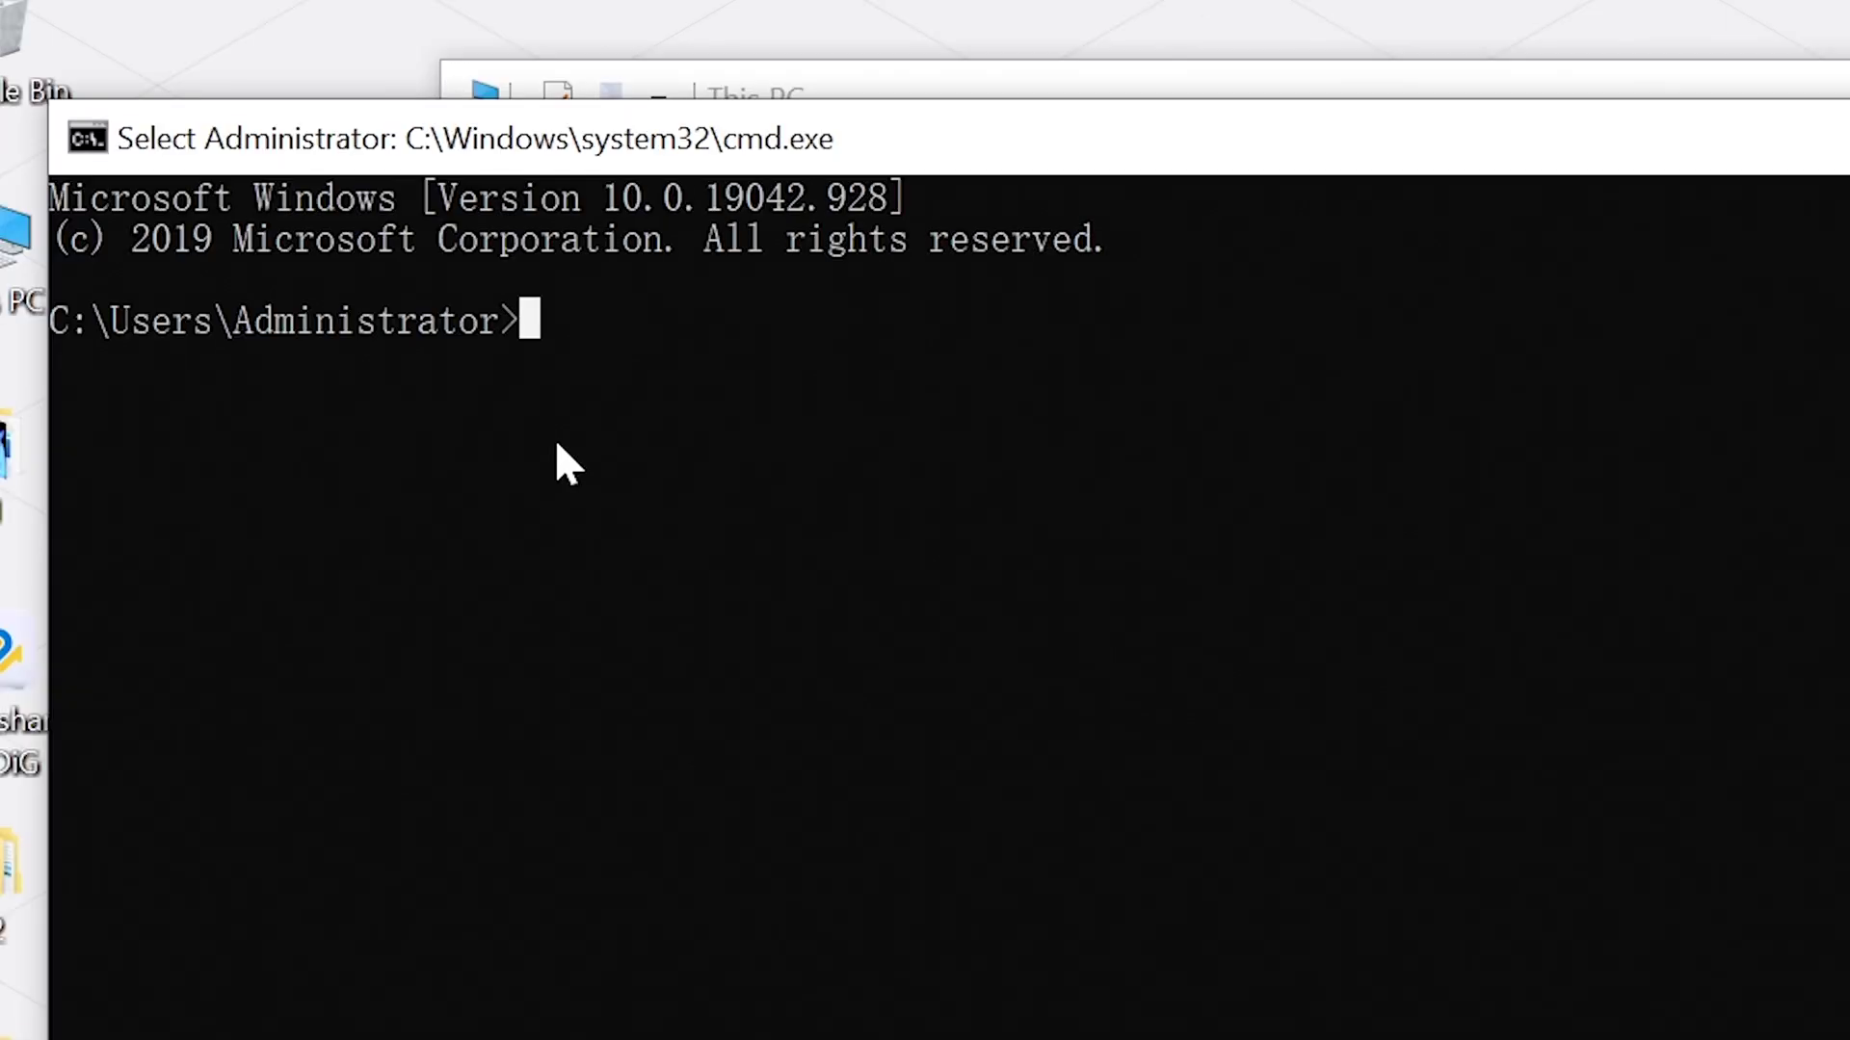
pyautogui.write('ch')
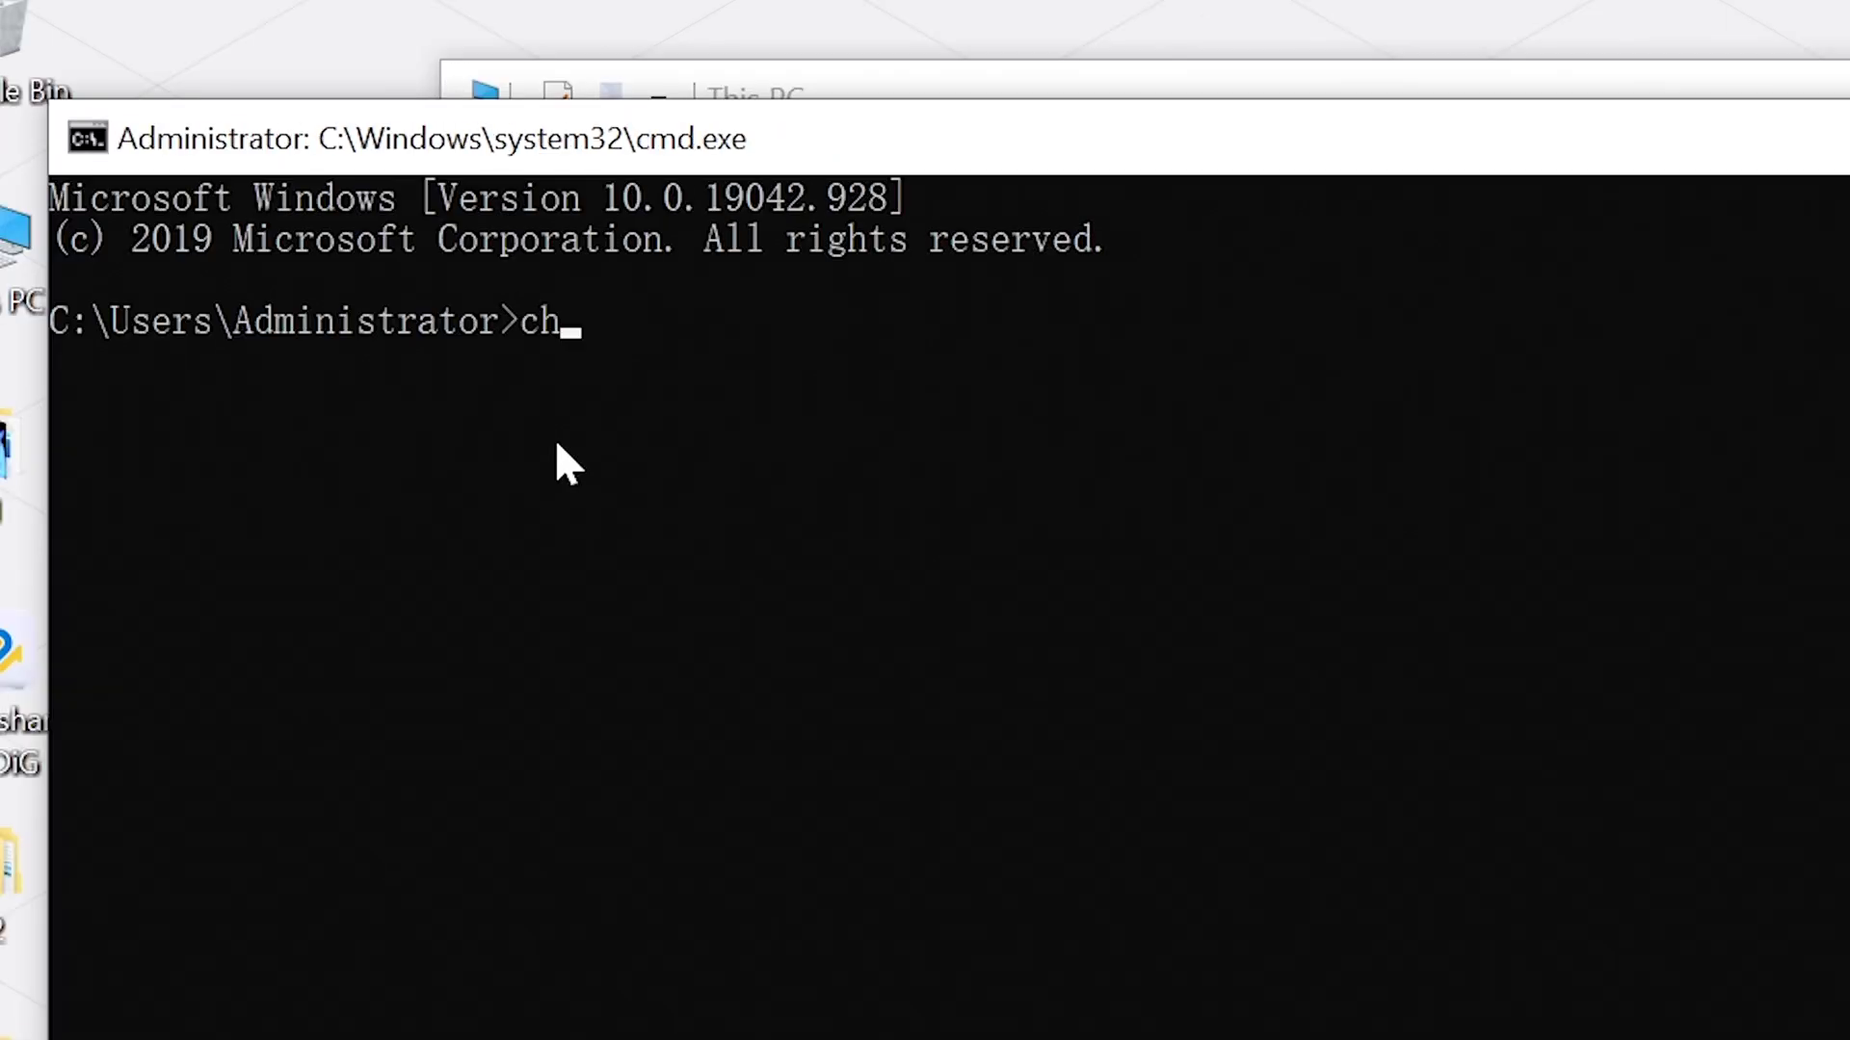
pyautogui.write('kdsk')
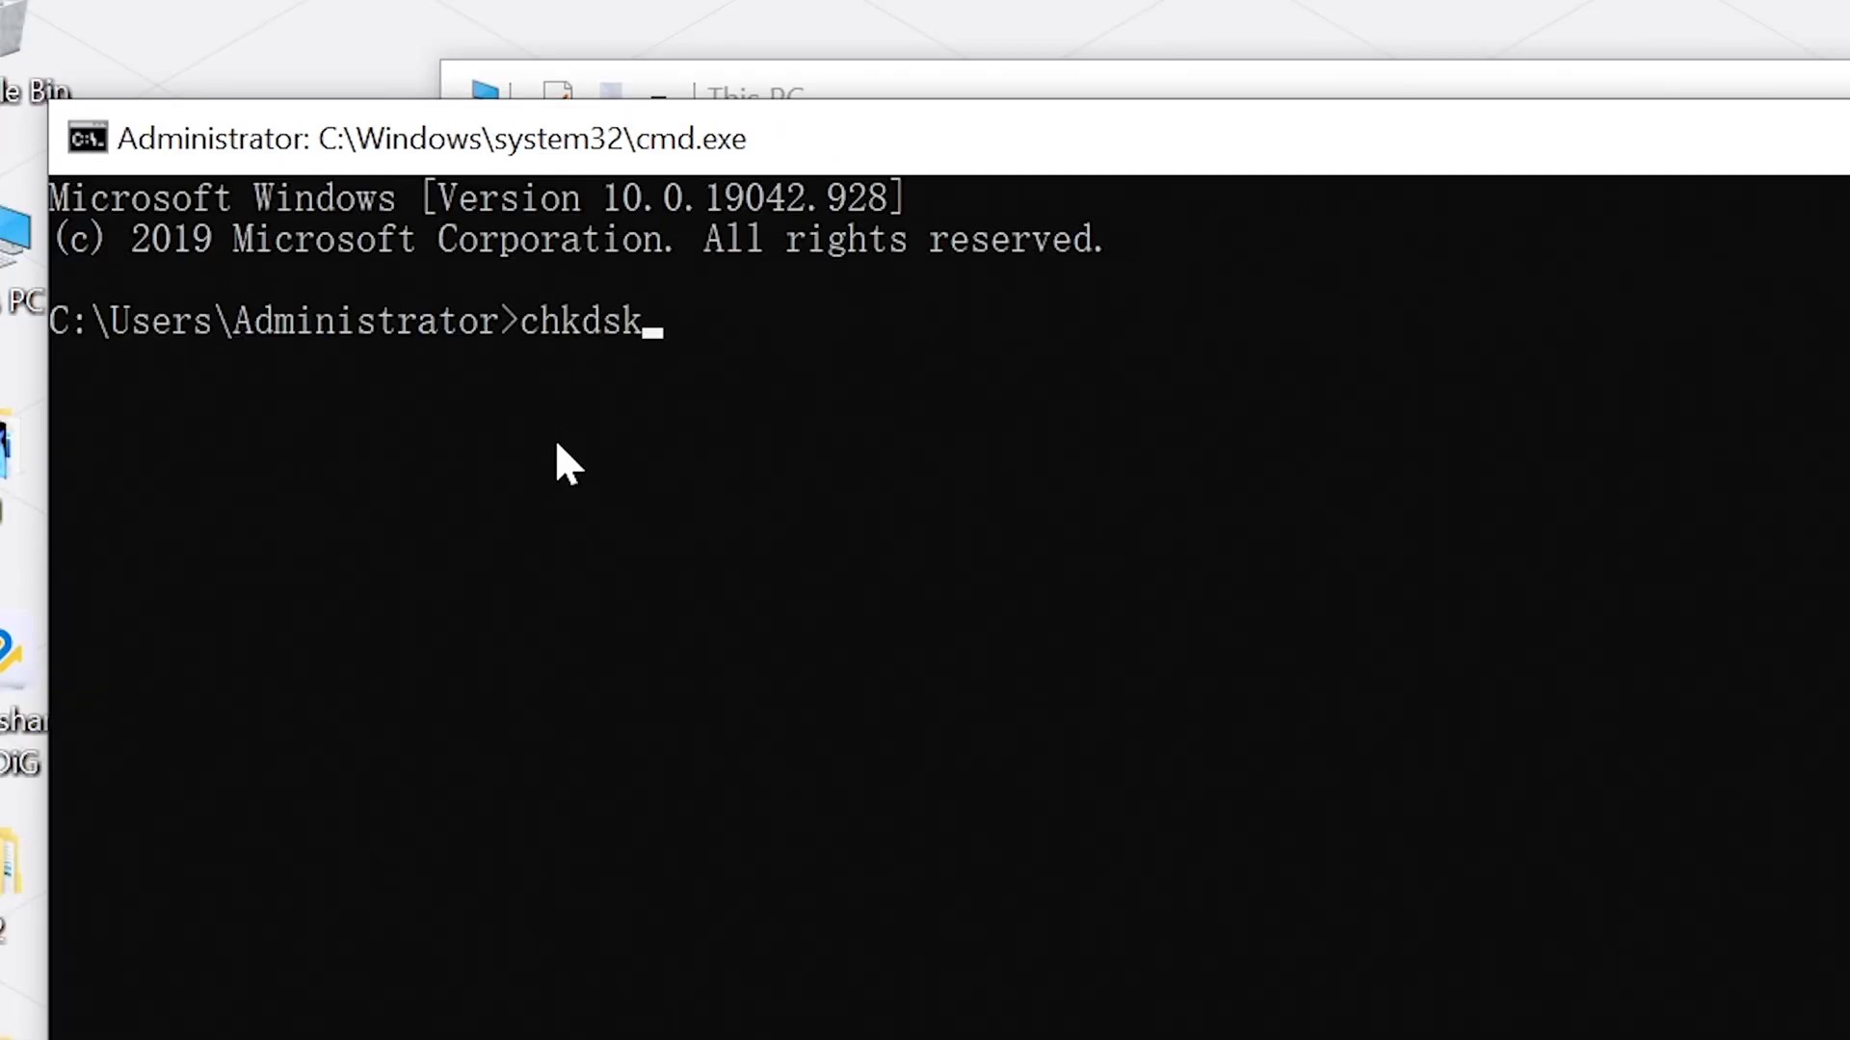
pyautogui.click(1843, 563)
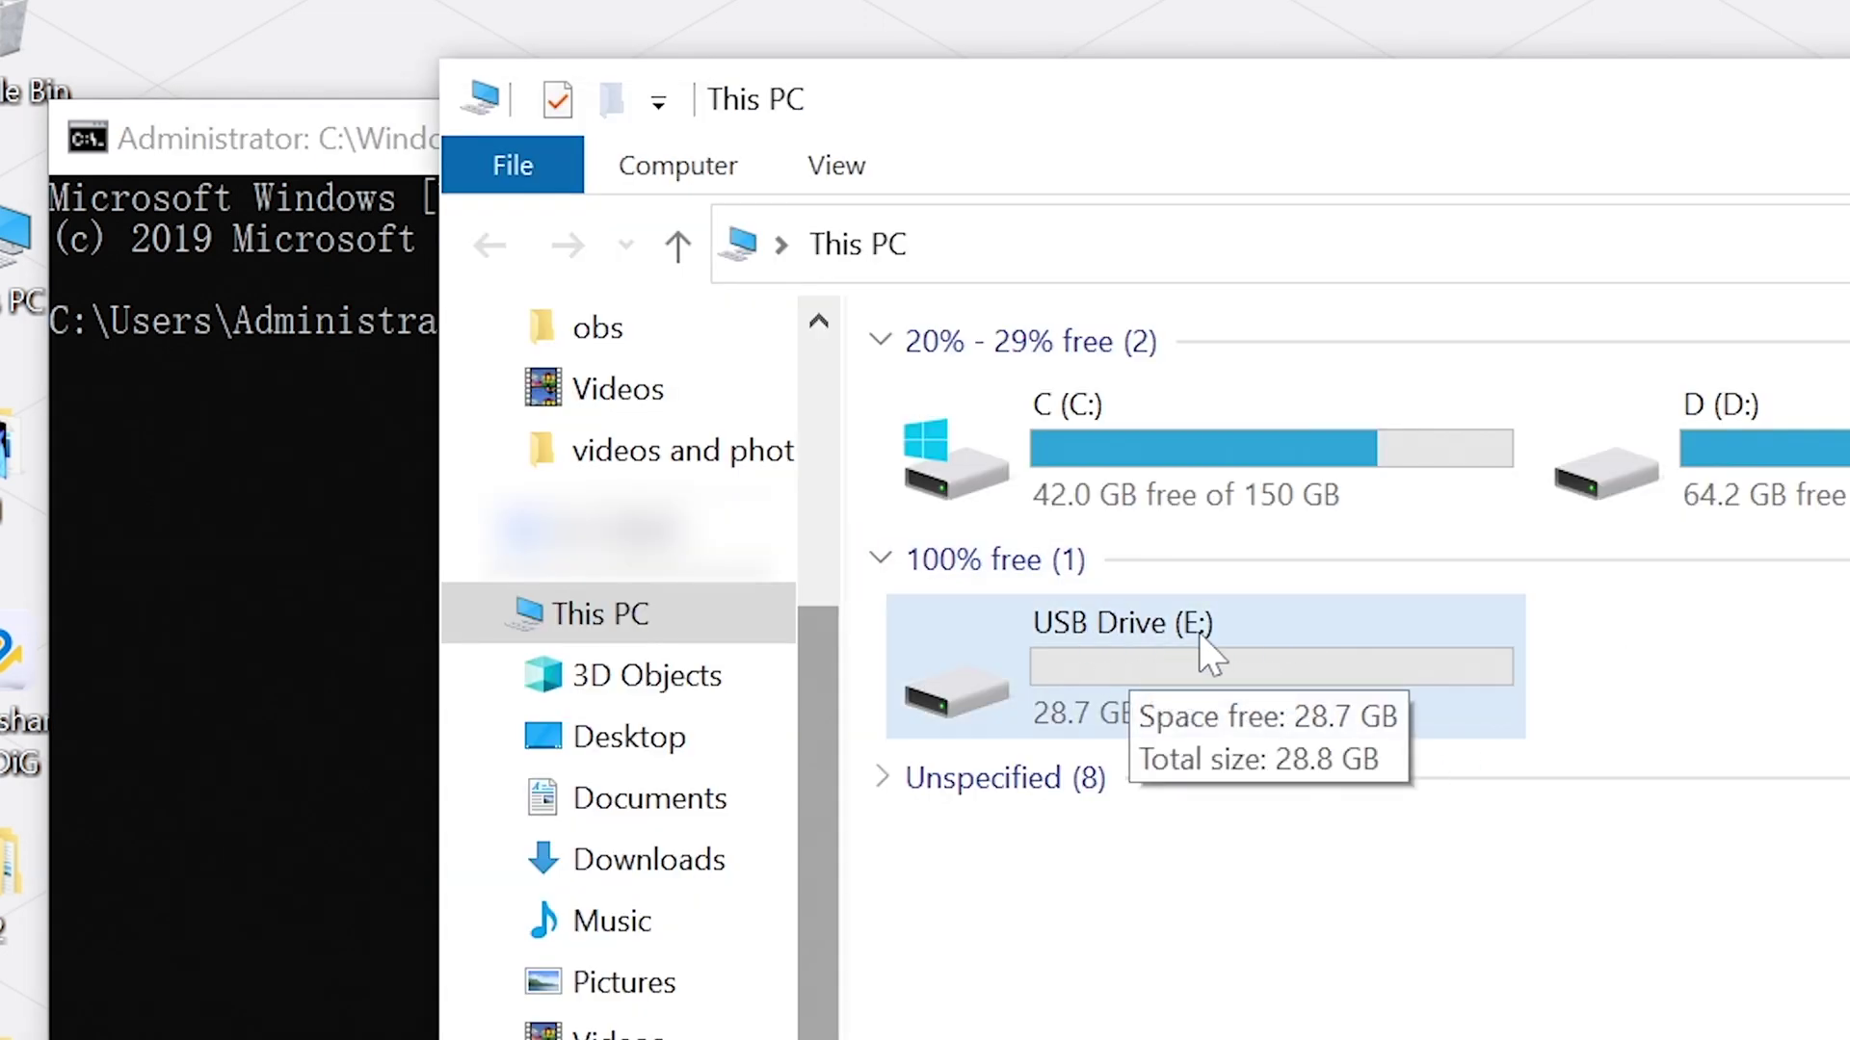
pyautogui.hotkey('alt', 'Tab')
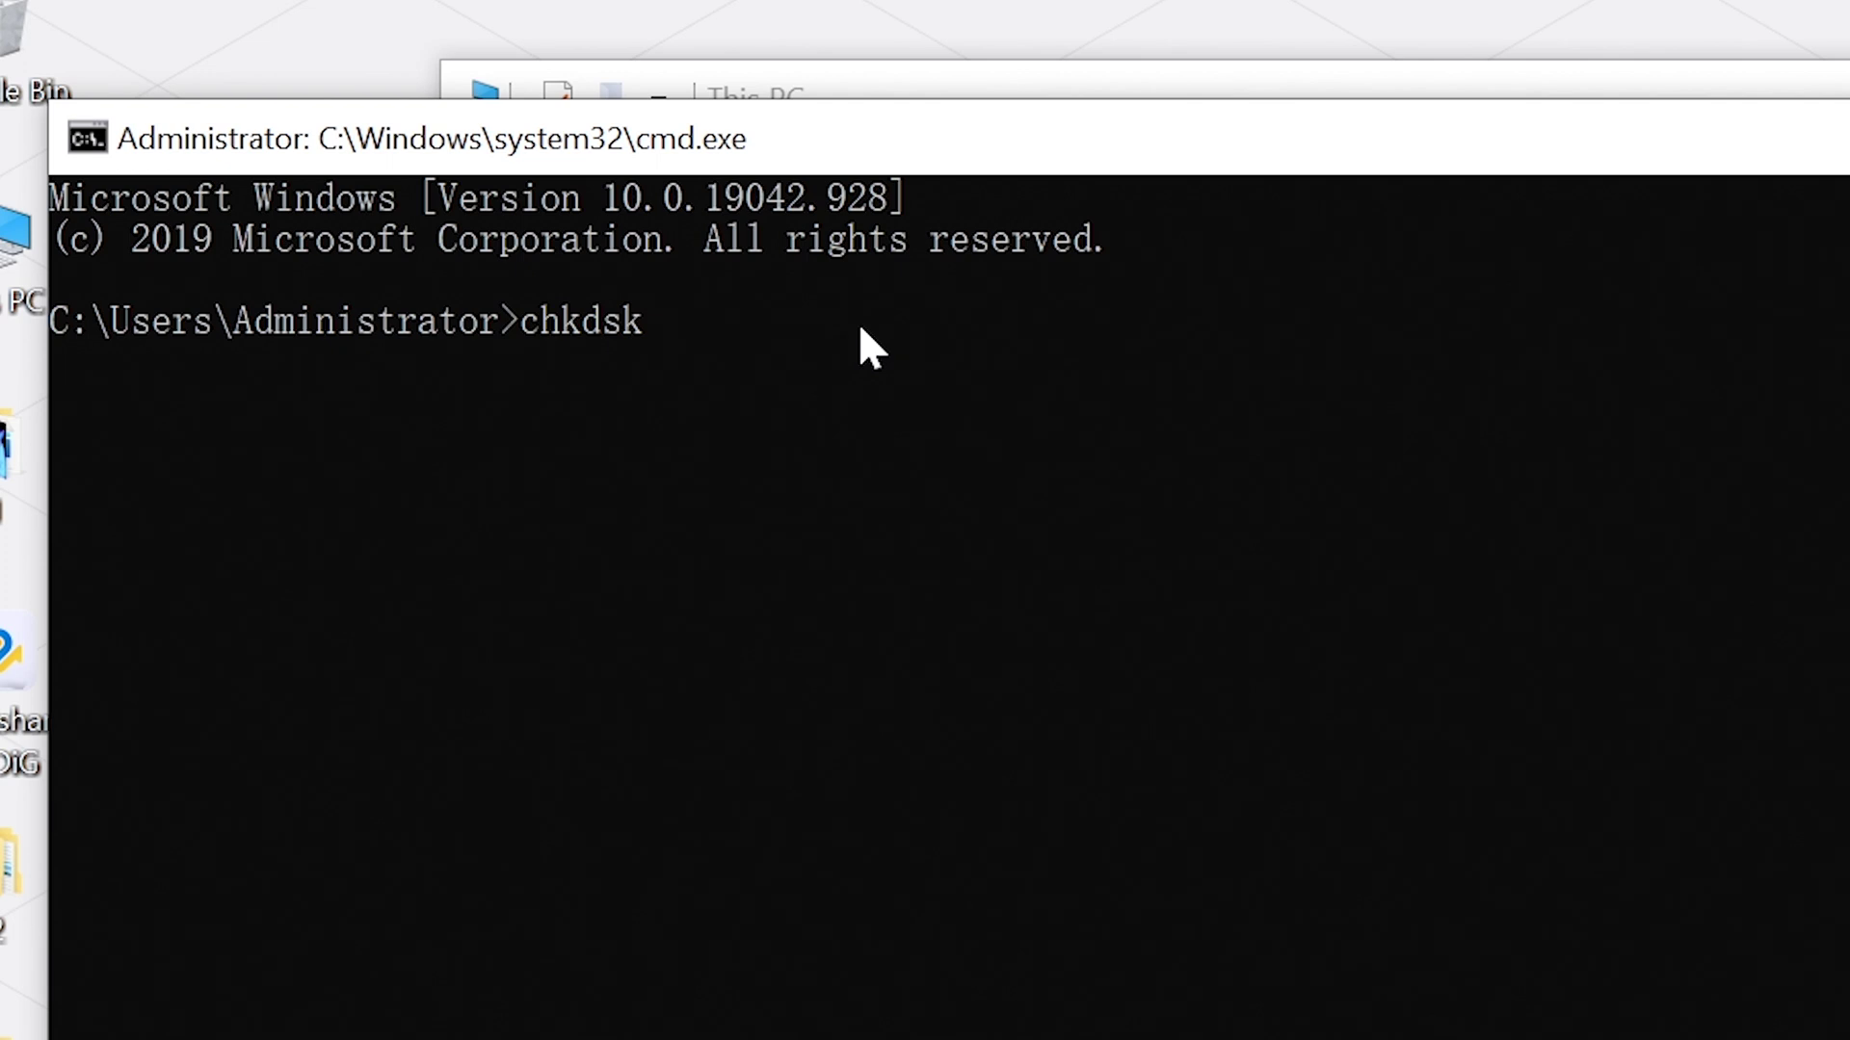
pyautogui.write(' E:')
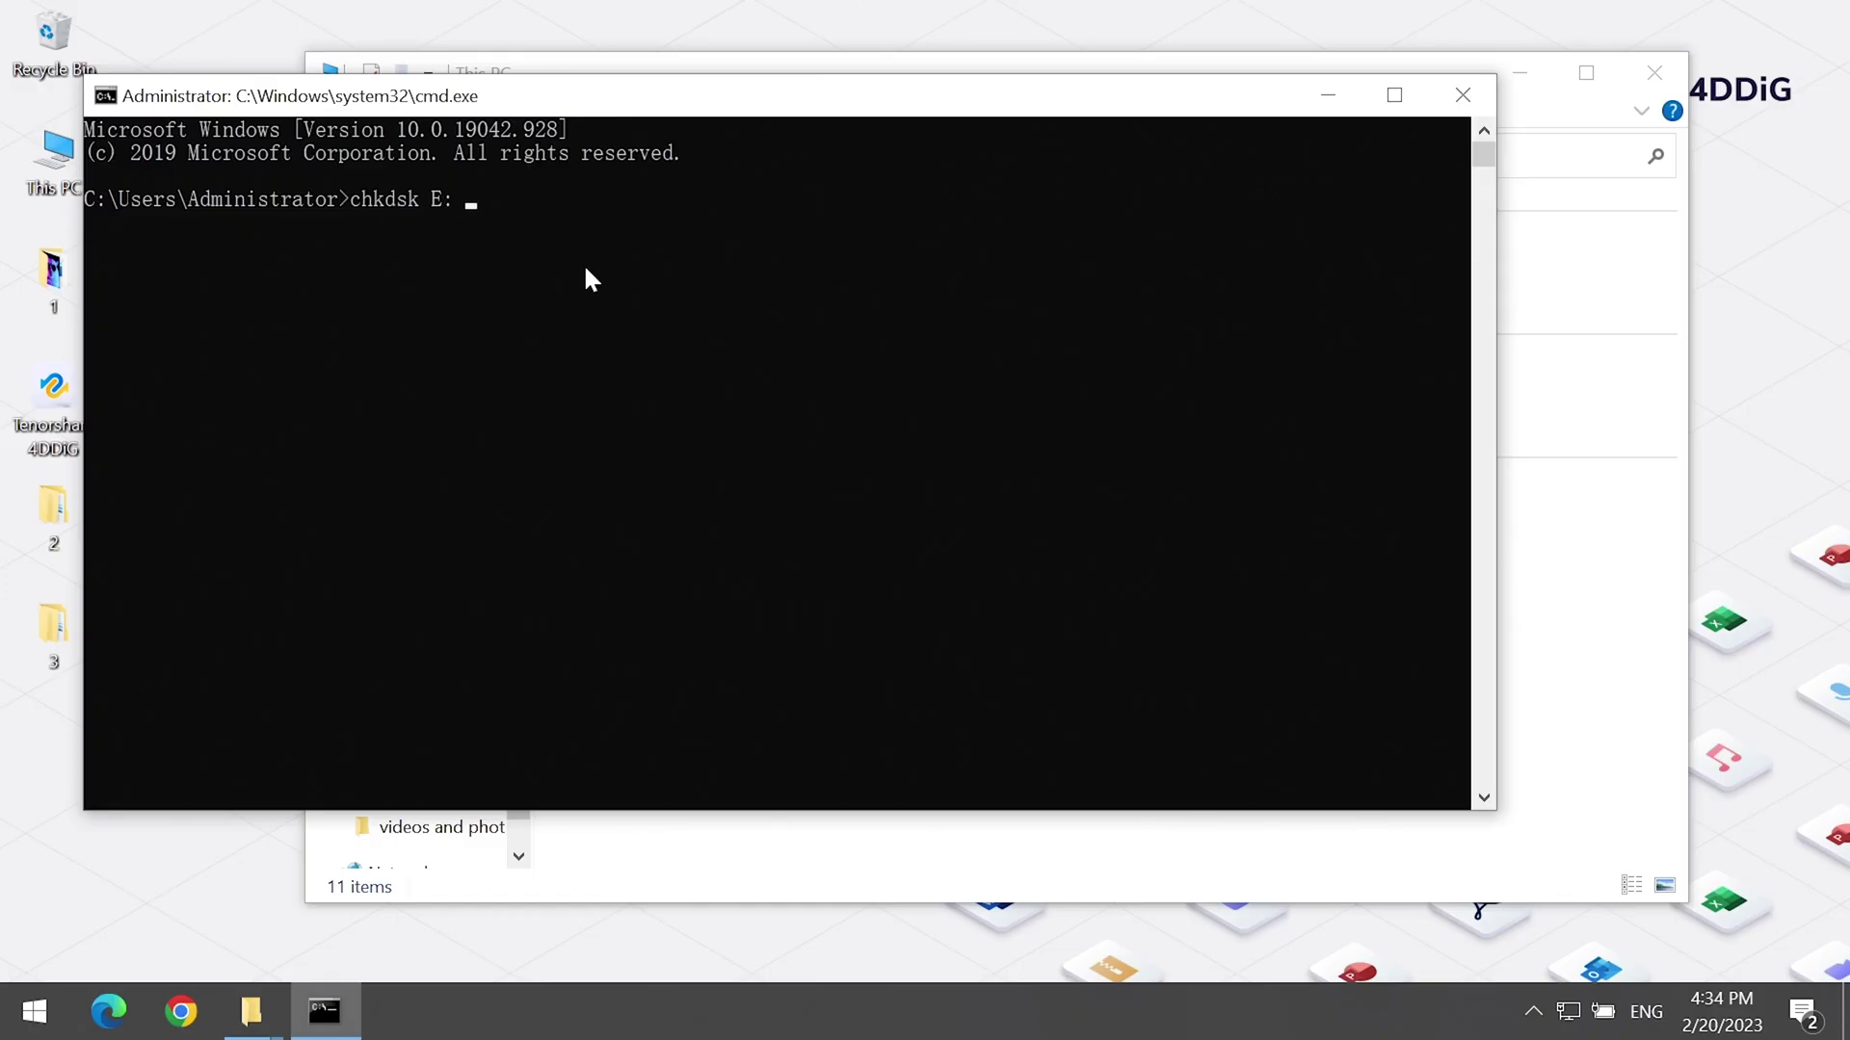
pyautogui.write(' /r/f')
pyautogui.press('Return')
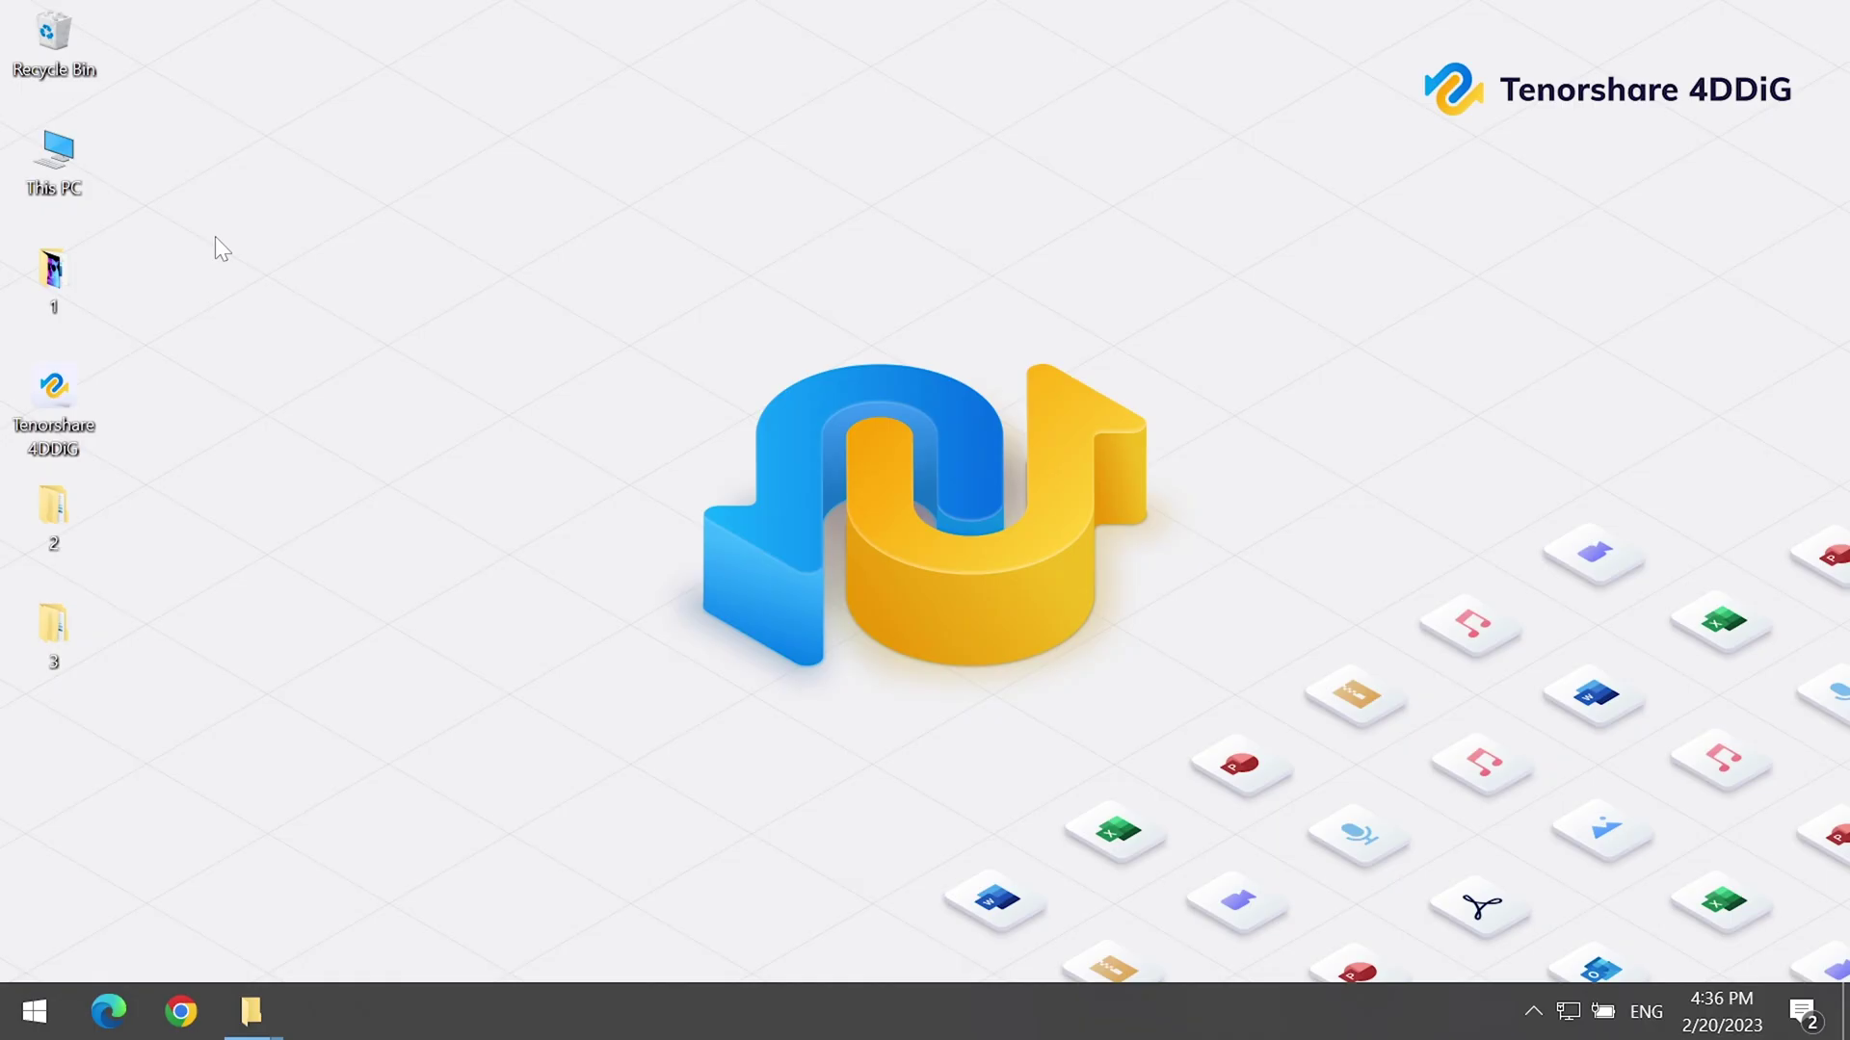
# Step: Reach Disk drives in Device Manager via This PC > Manage
pyautogui.rightClick(48, 162)
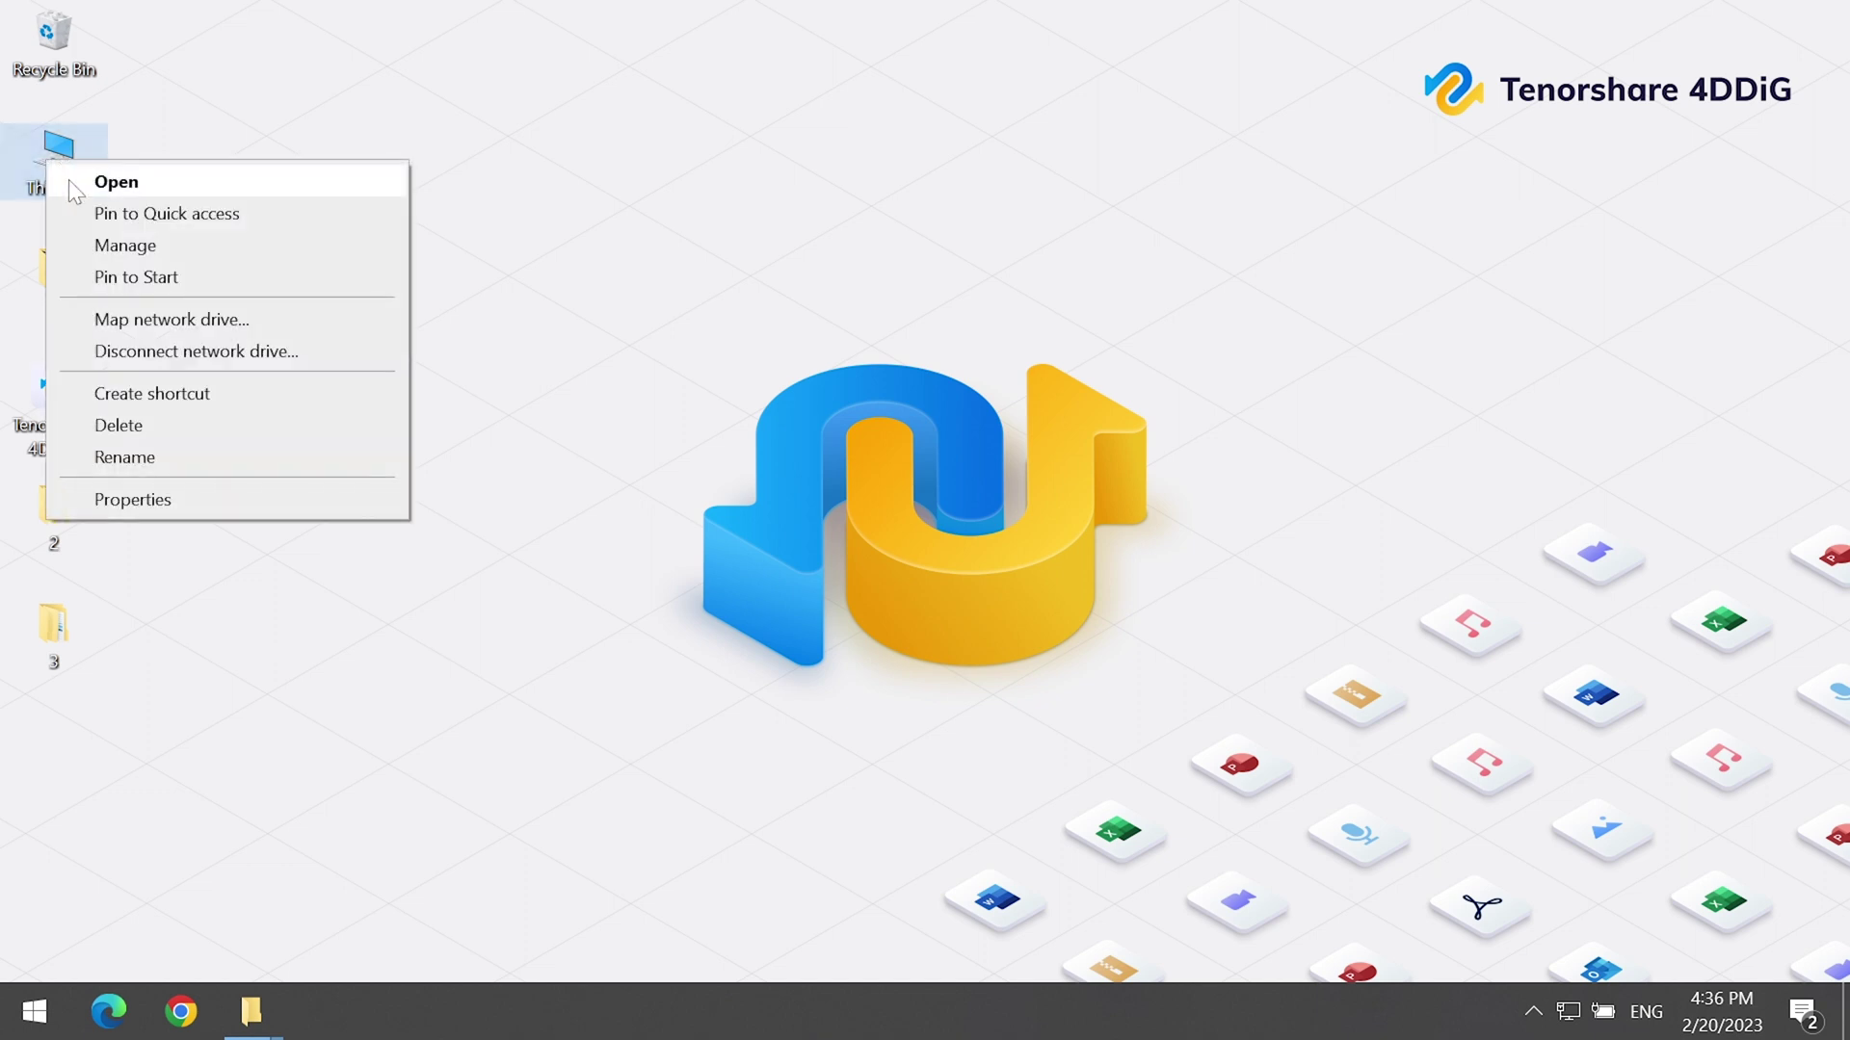
pyautogui.click(157, 258)
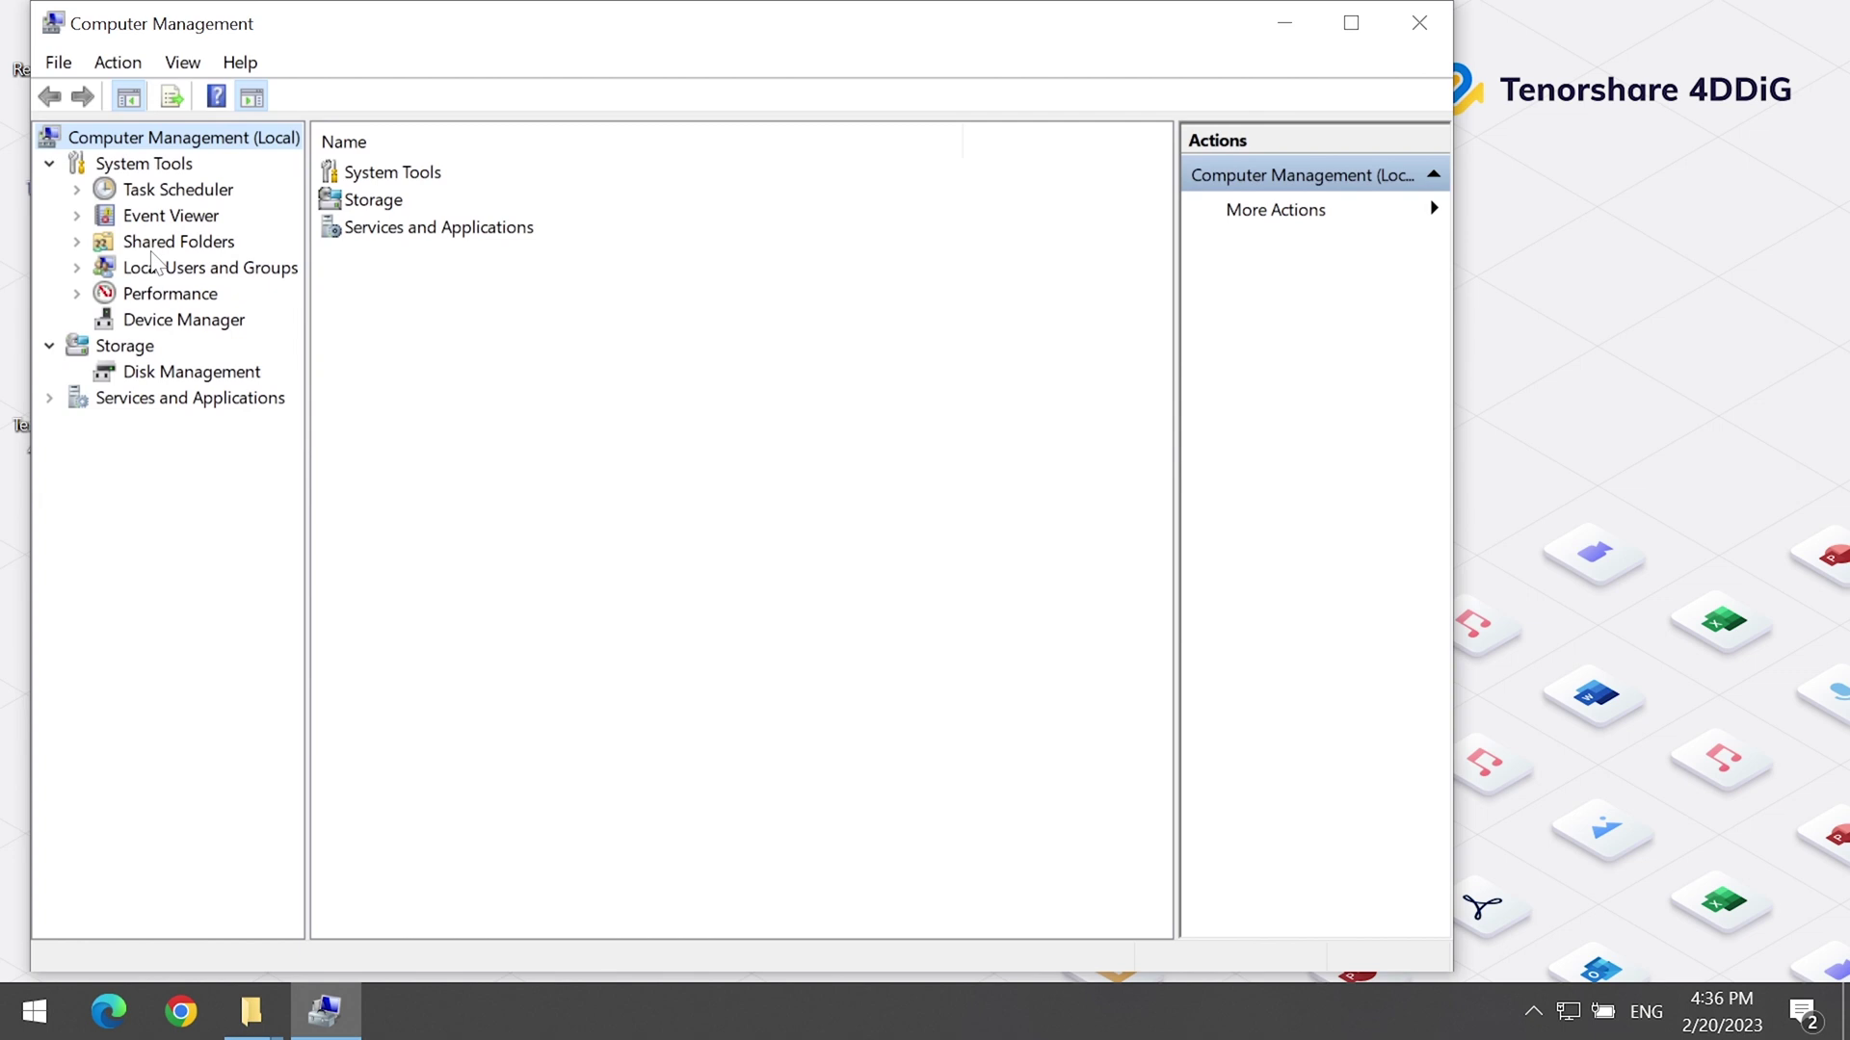
pyautogui.click(165, 326)
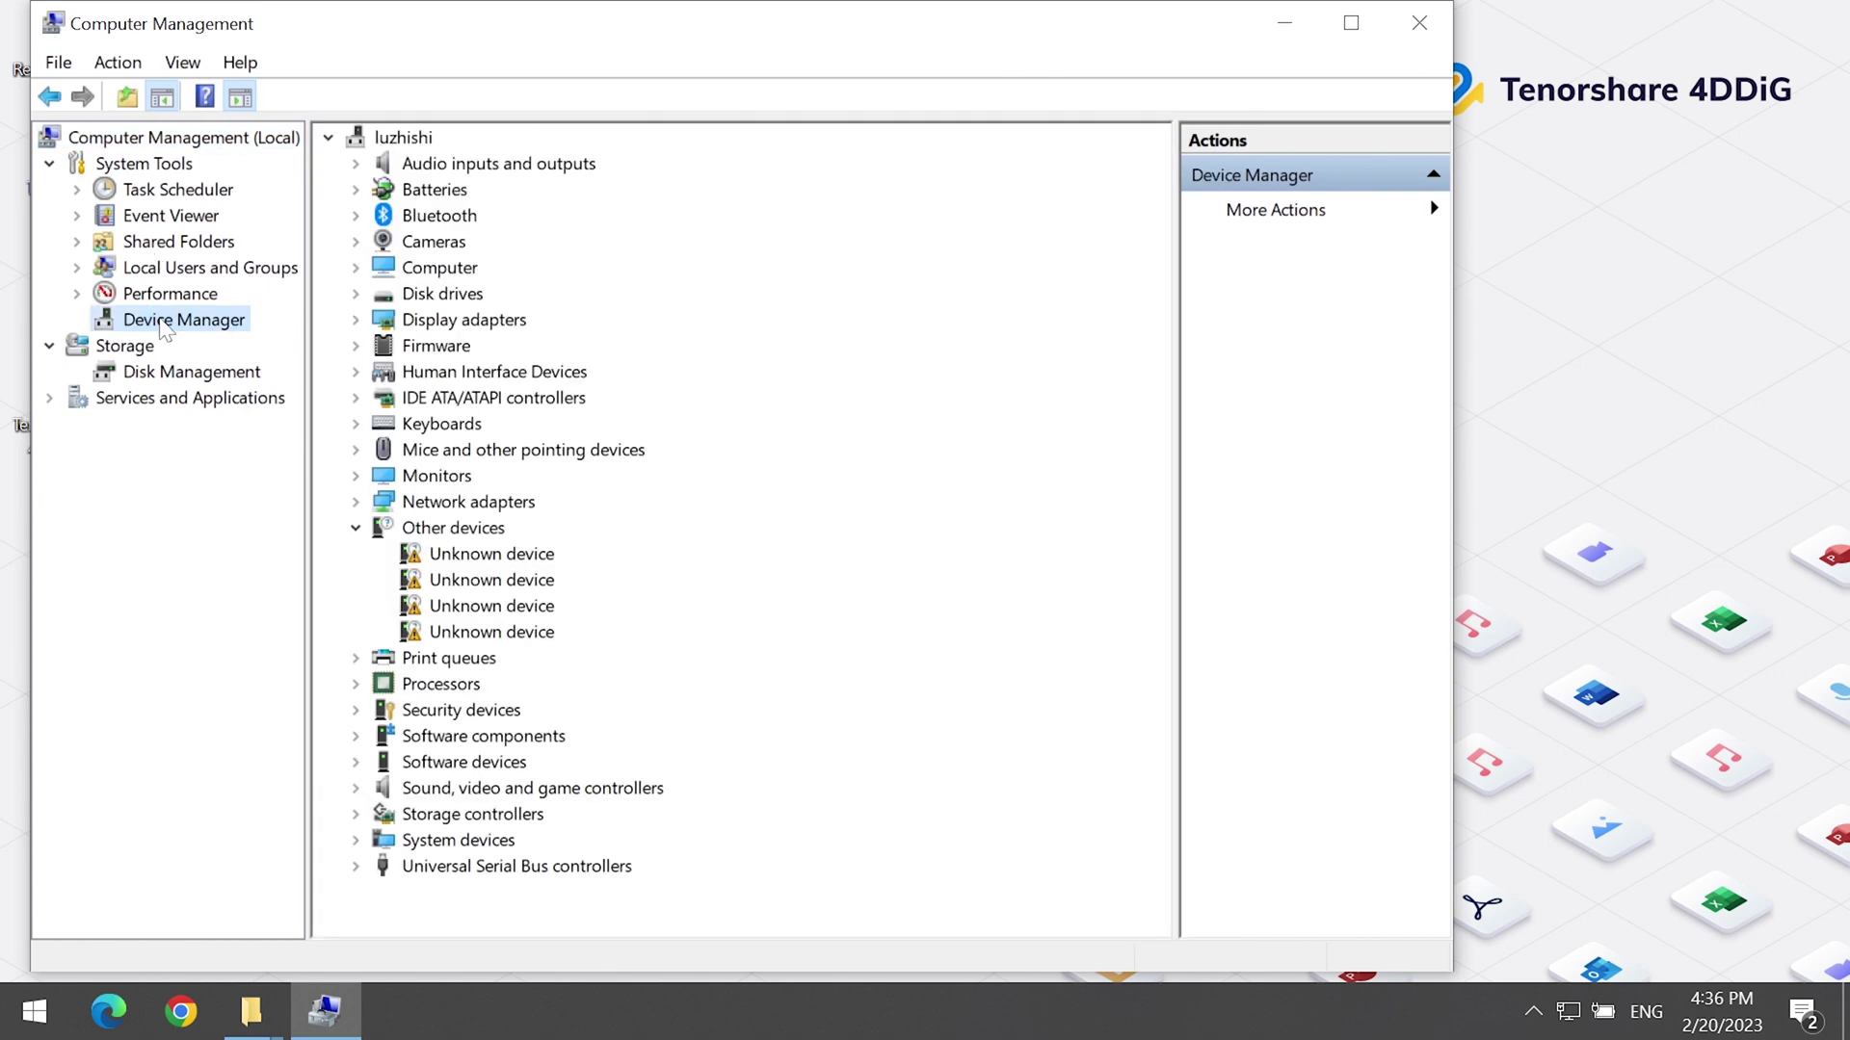
pyautogui.click(356, 294)
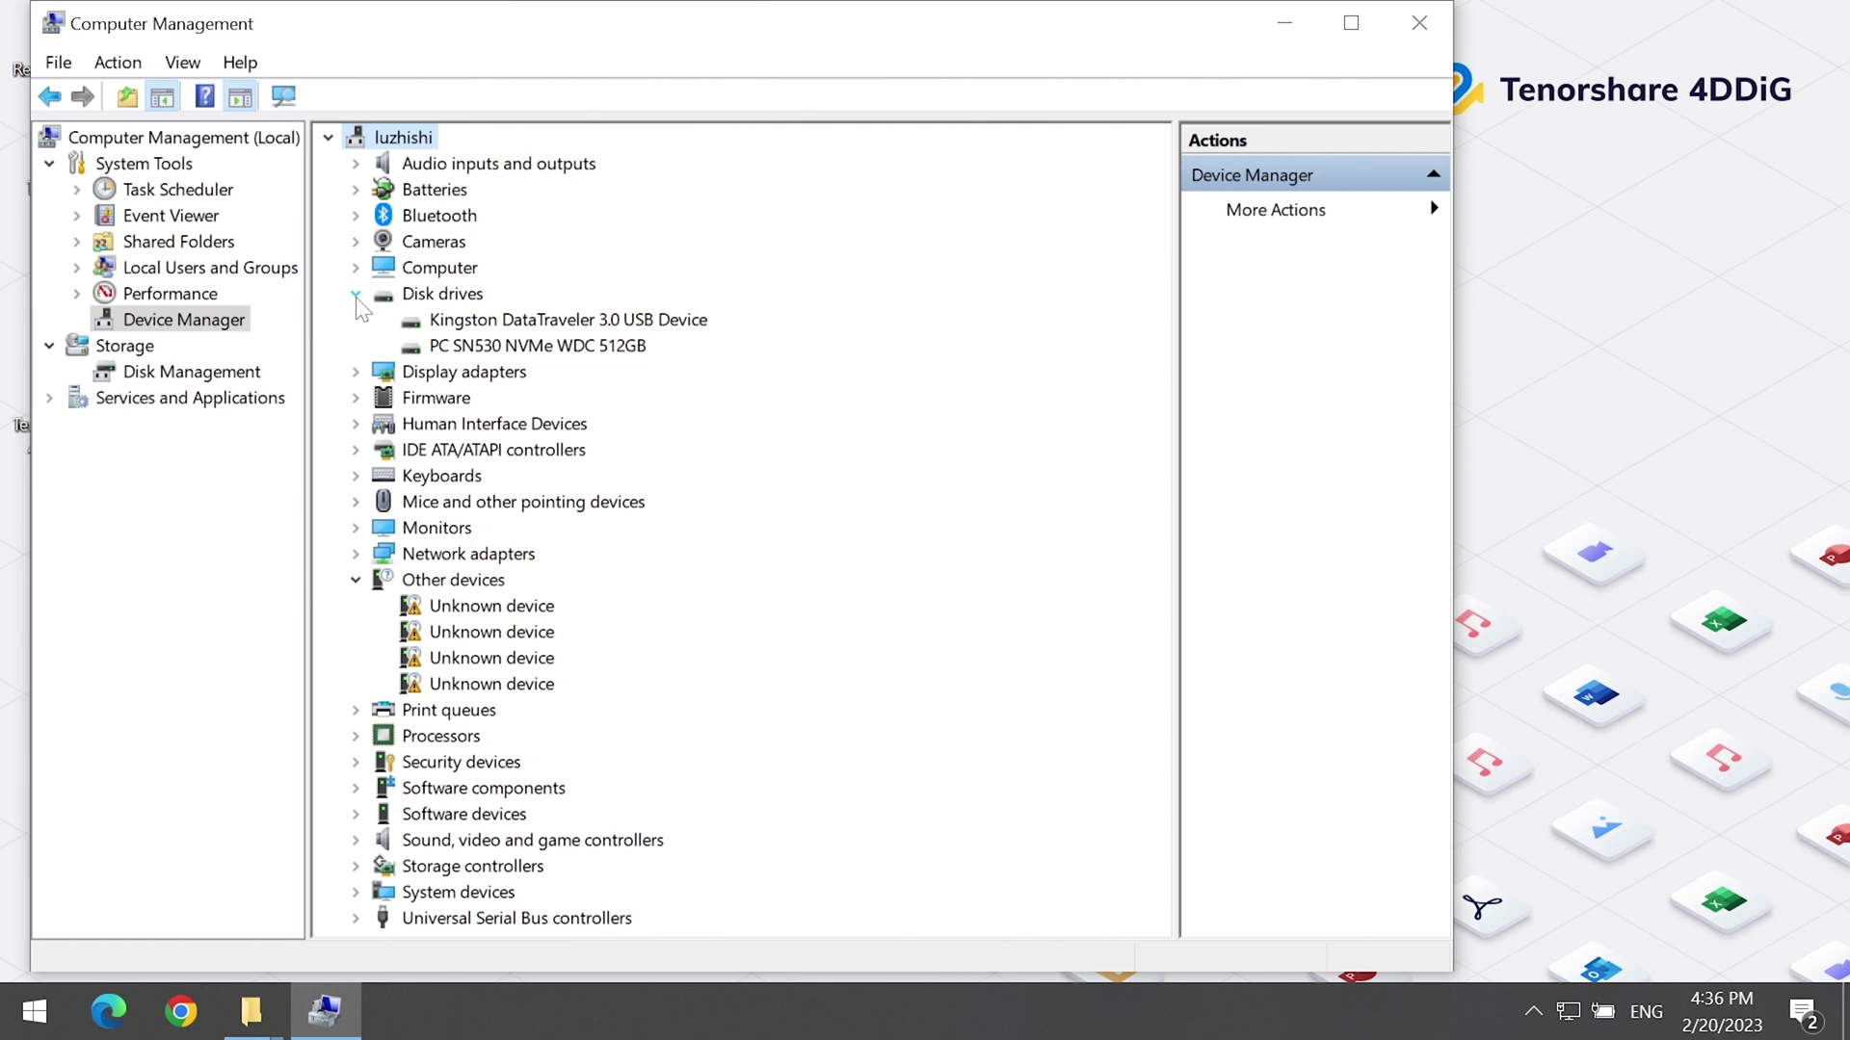
# Step: Uninstall the Kingston DataTraveler 3.0 USB Device and confirm
pyautogui.rightClick(669, 321)
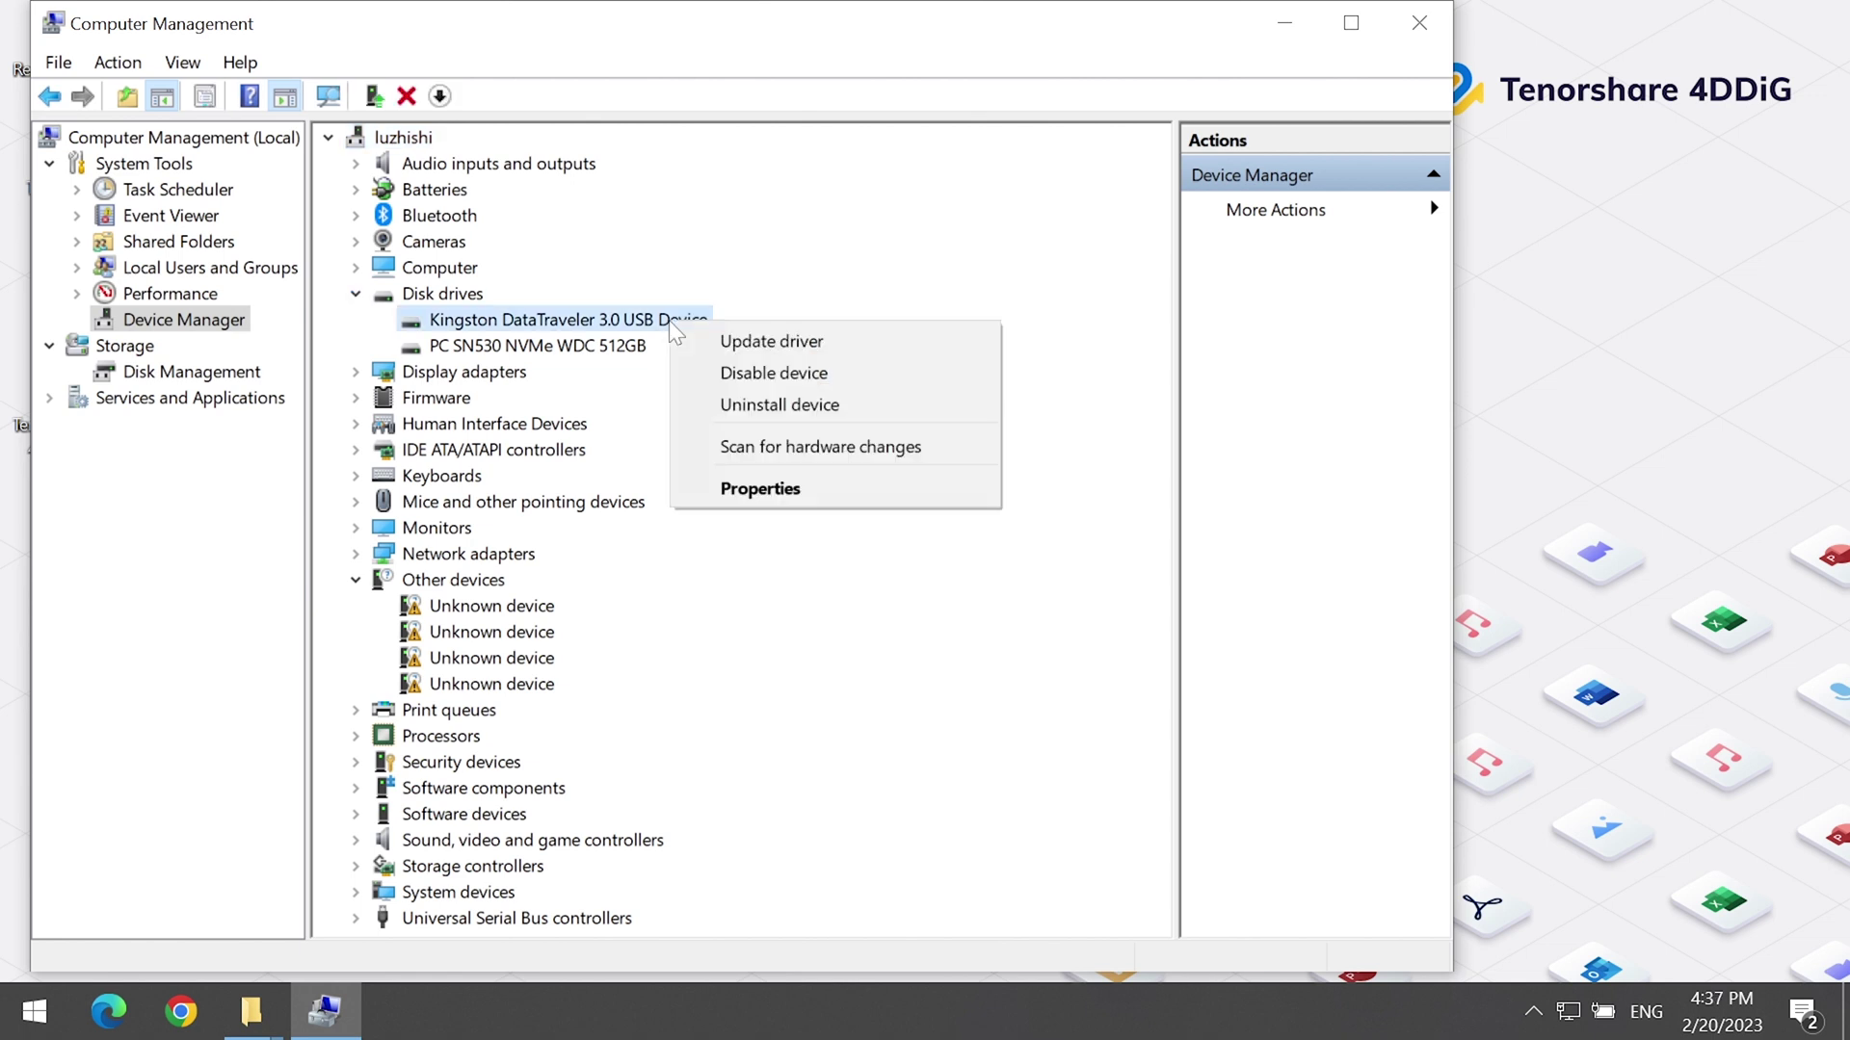
pyautogui.click(701, 402)
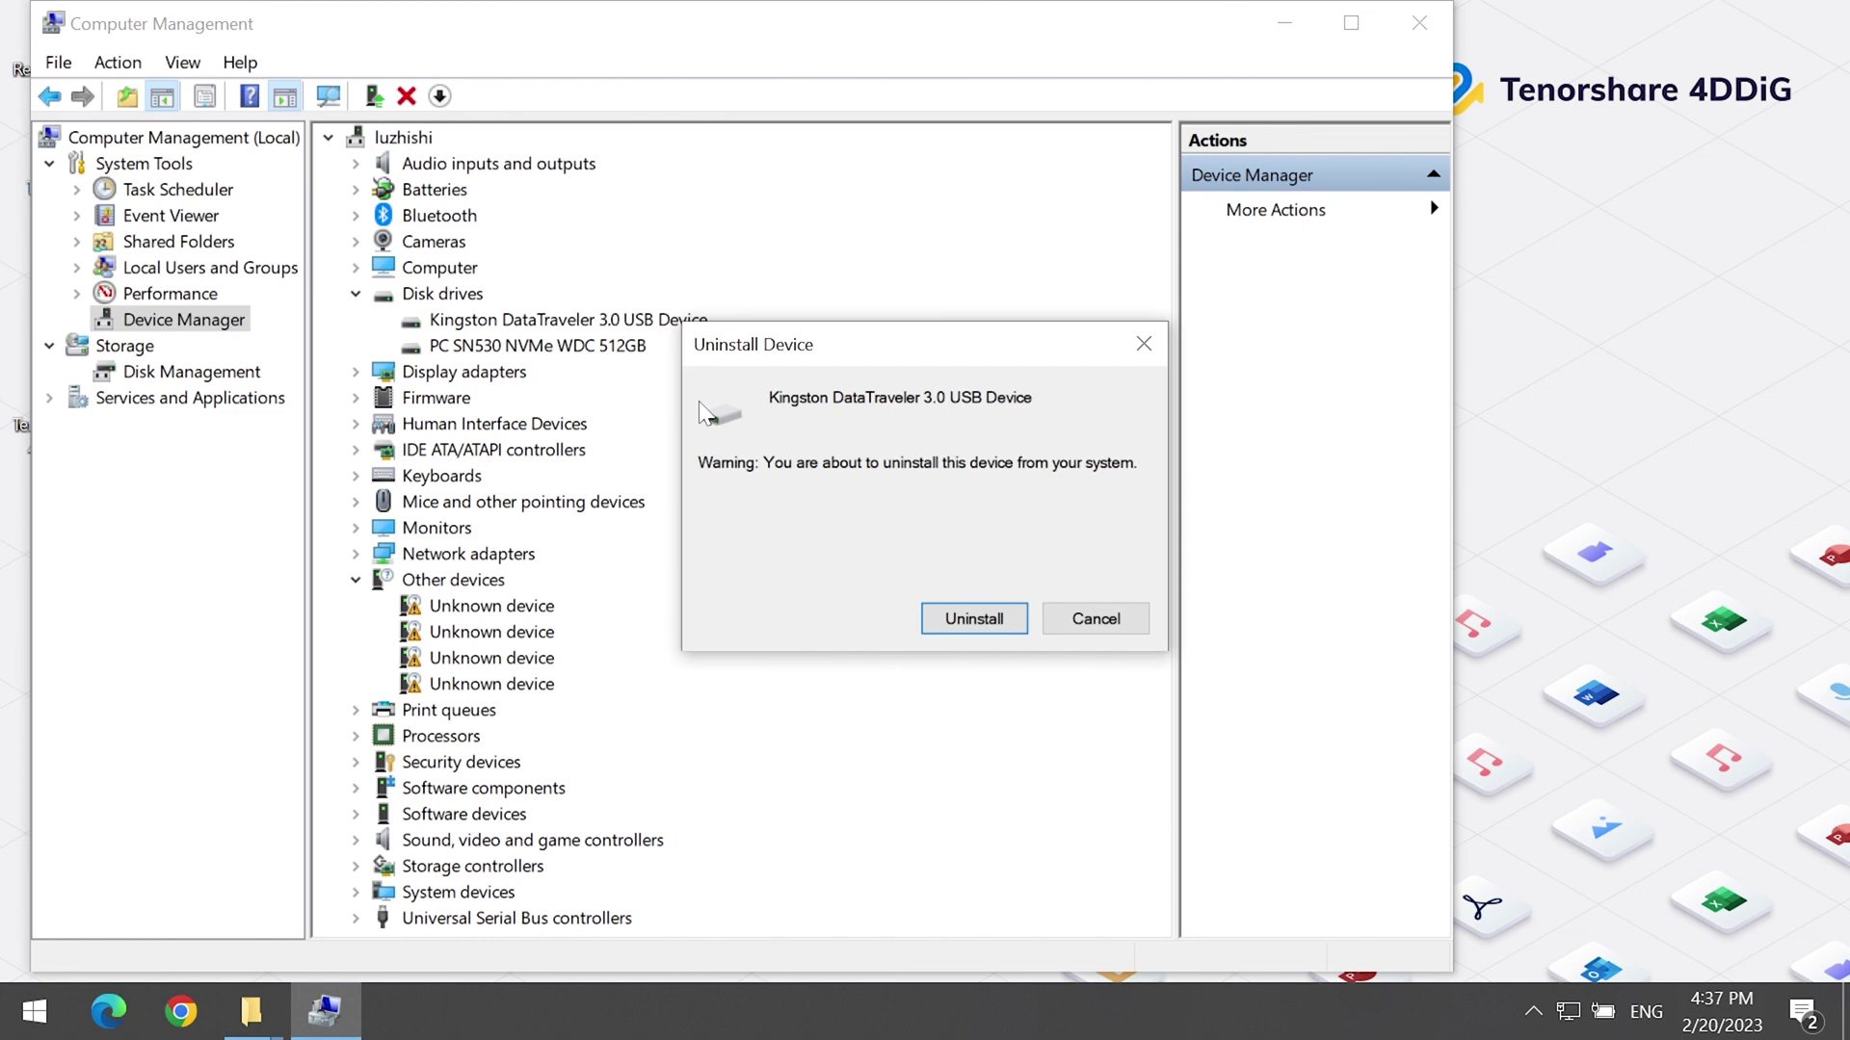
pyautogui.click(932, 614)
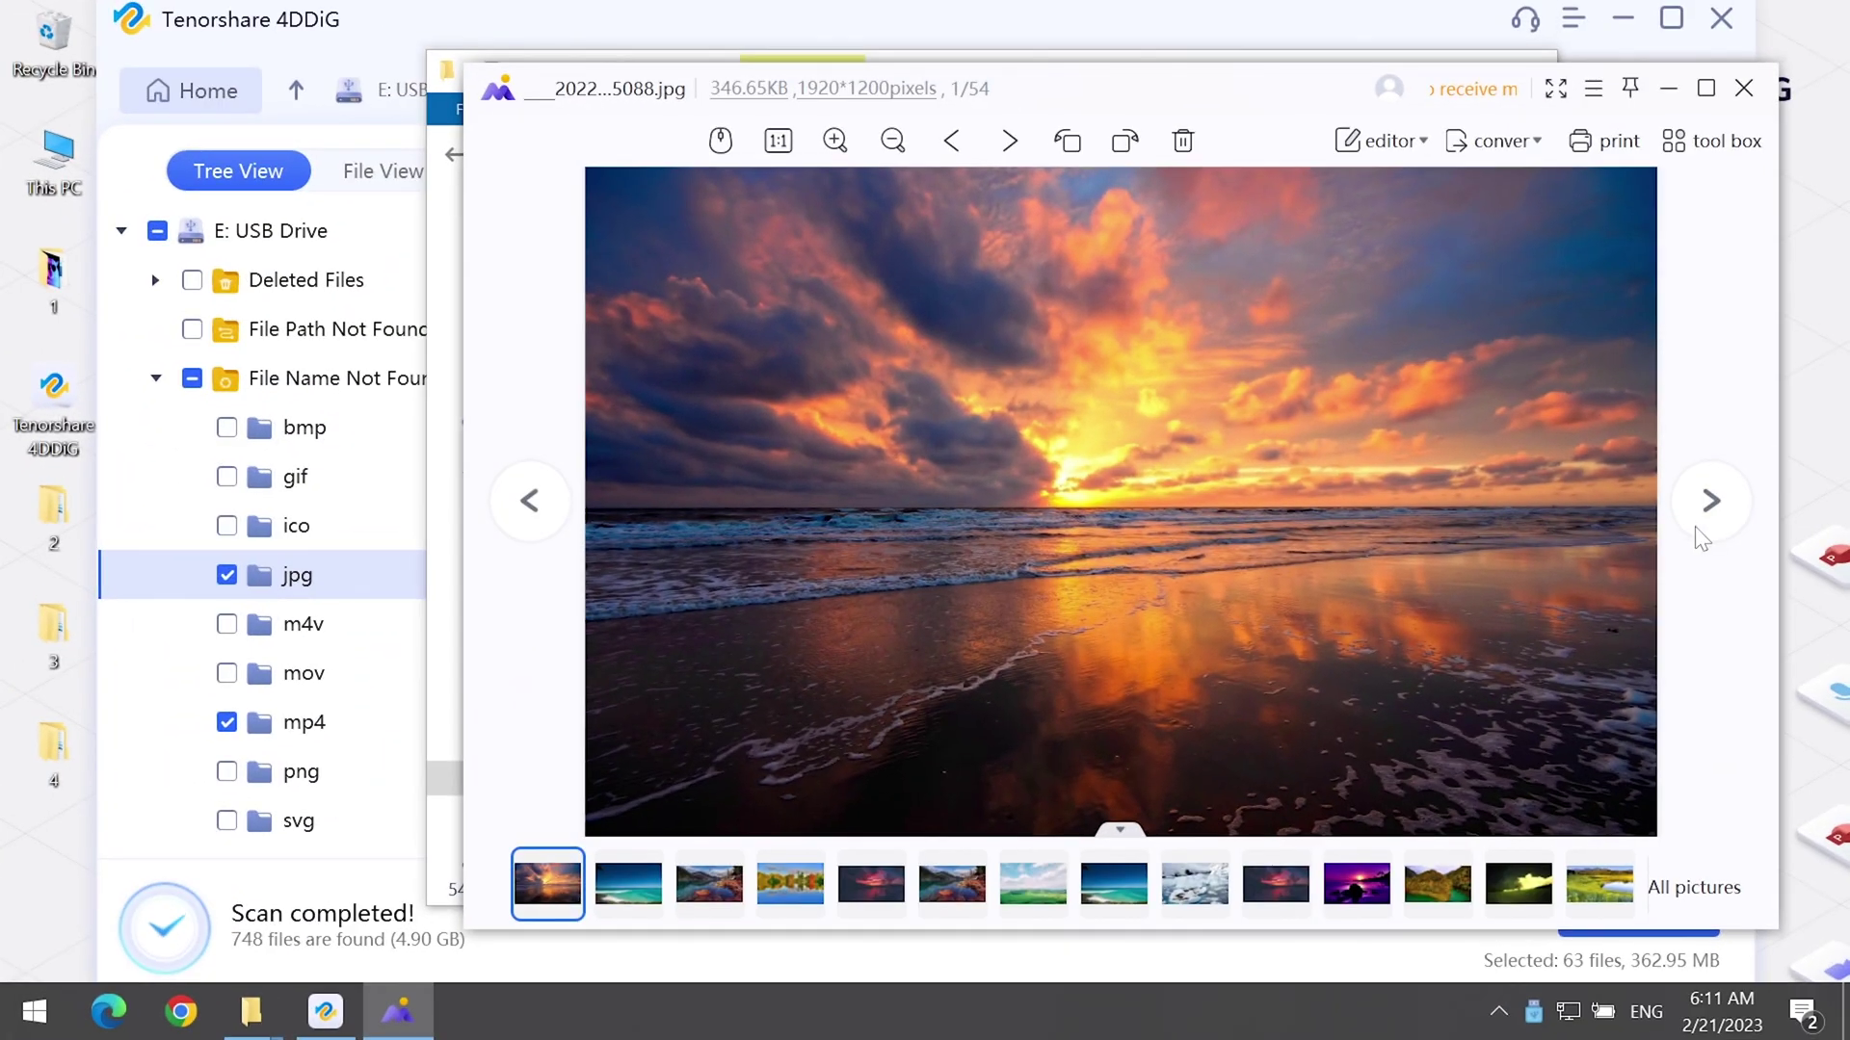
# Step: Page through six more recovered photos up to the beach picture, image 8 of 54
pyautogui.click(1711, 502)
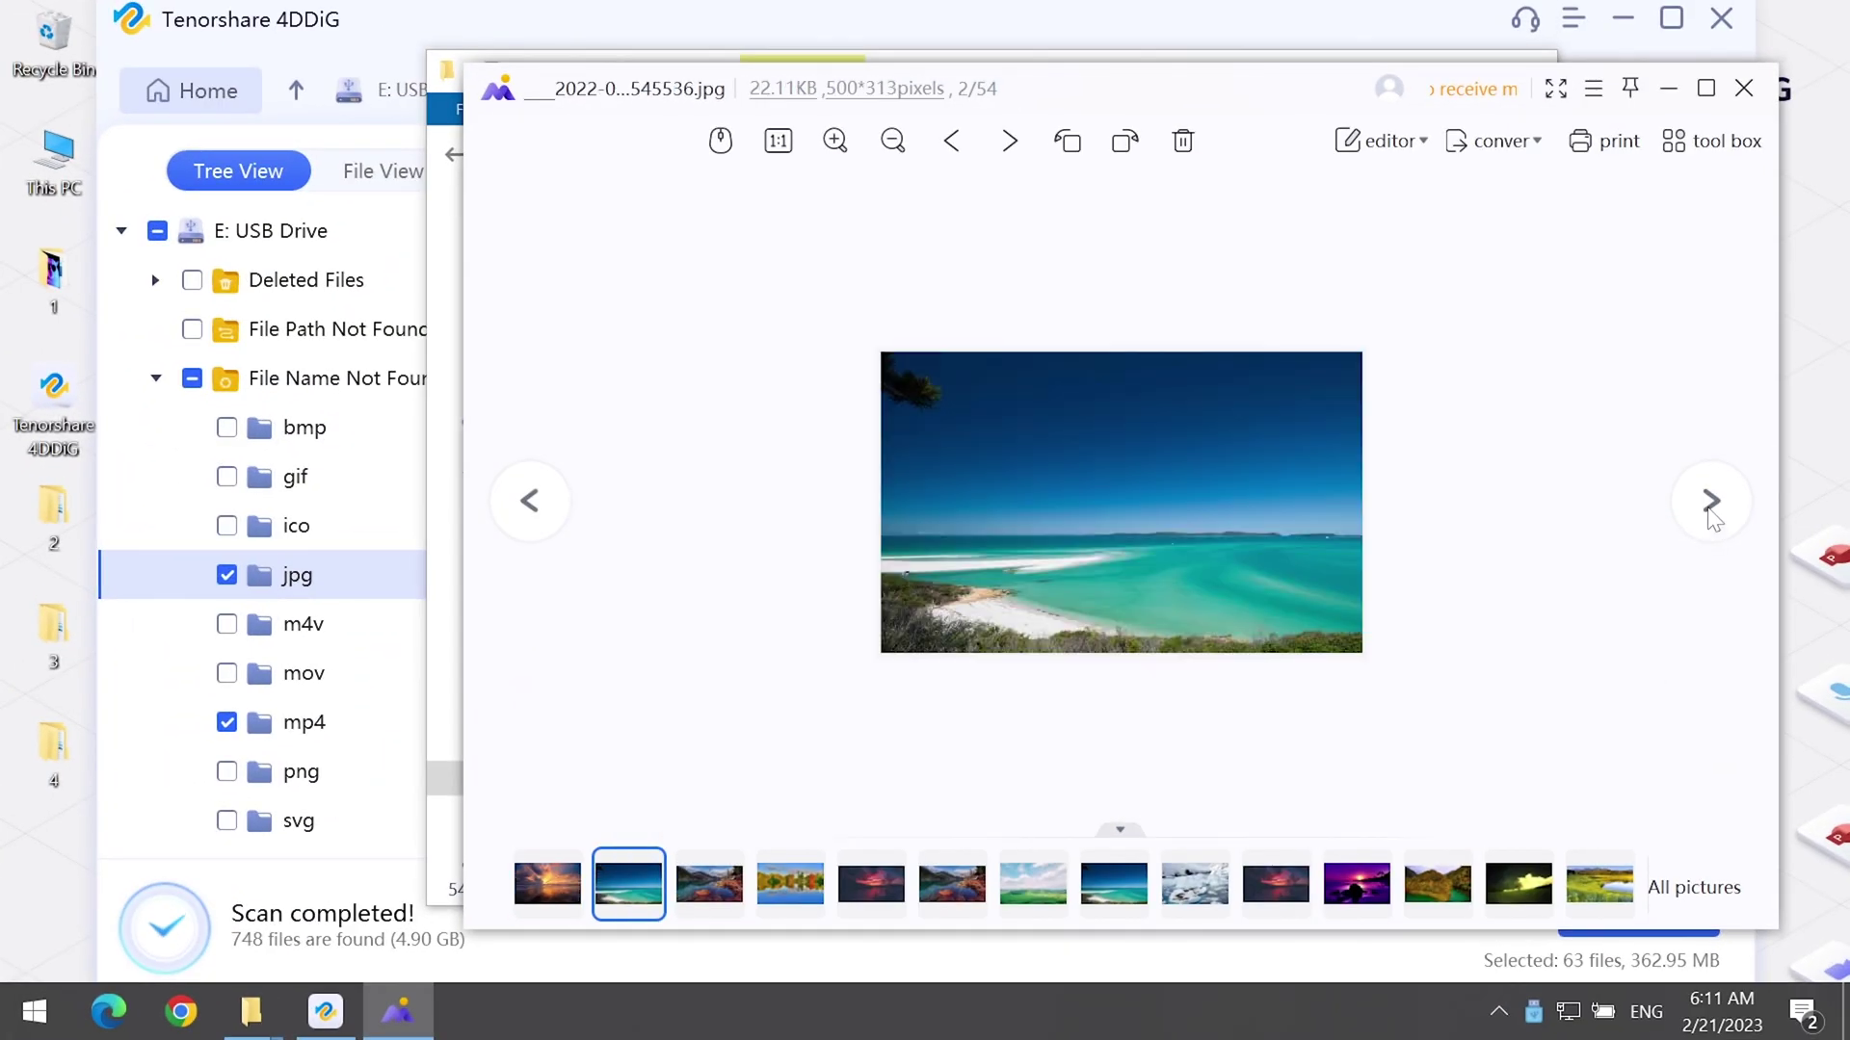
pyautogui.click(1711, 503)
pyautogui.click(1712, 506)
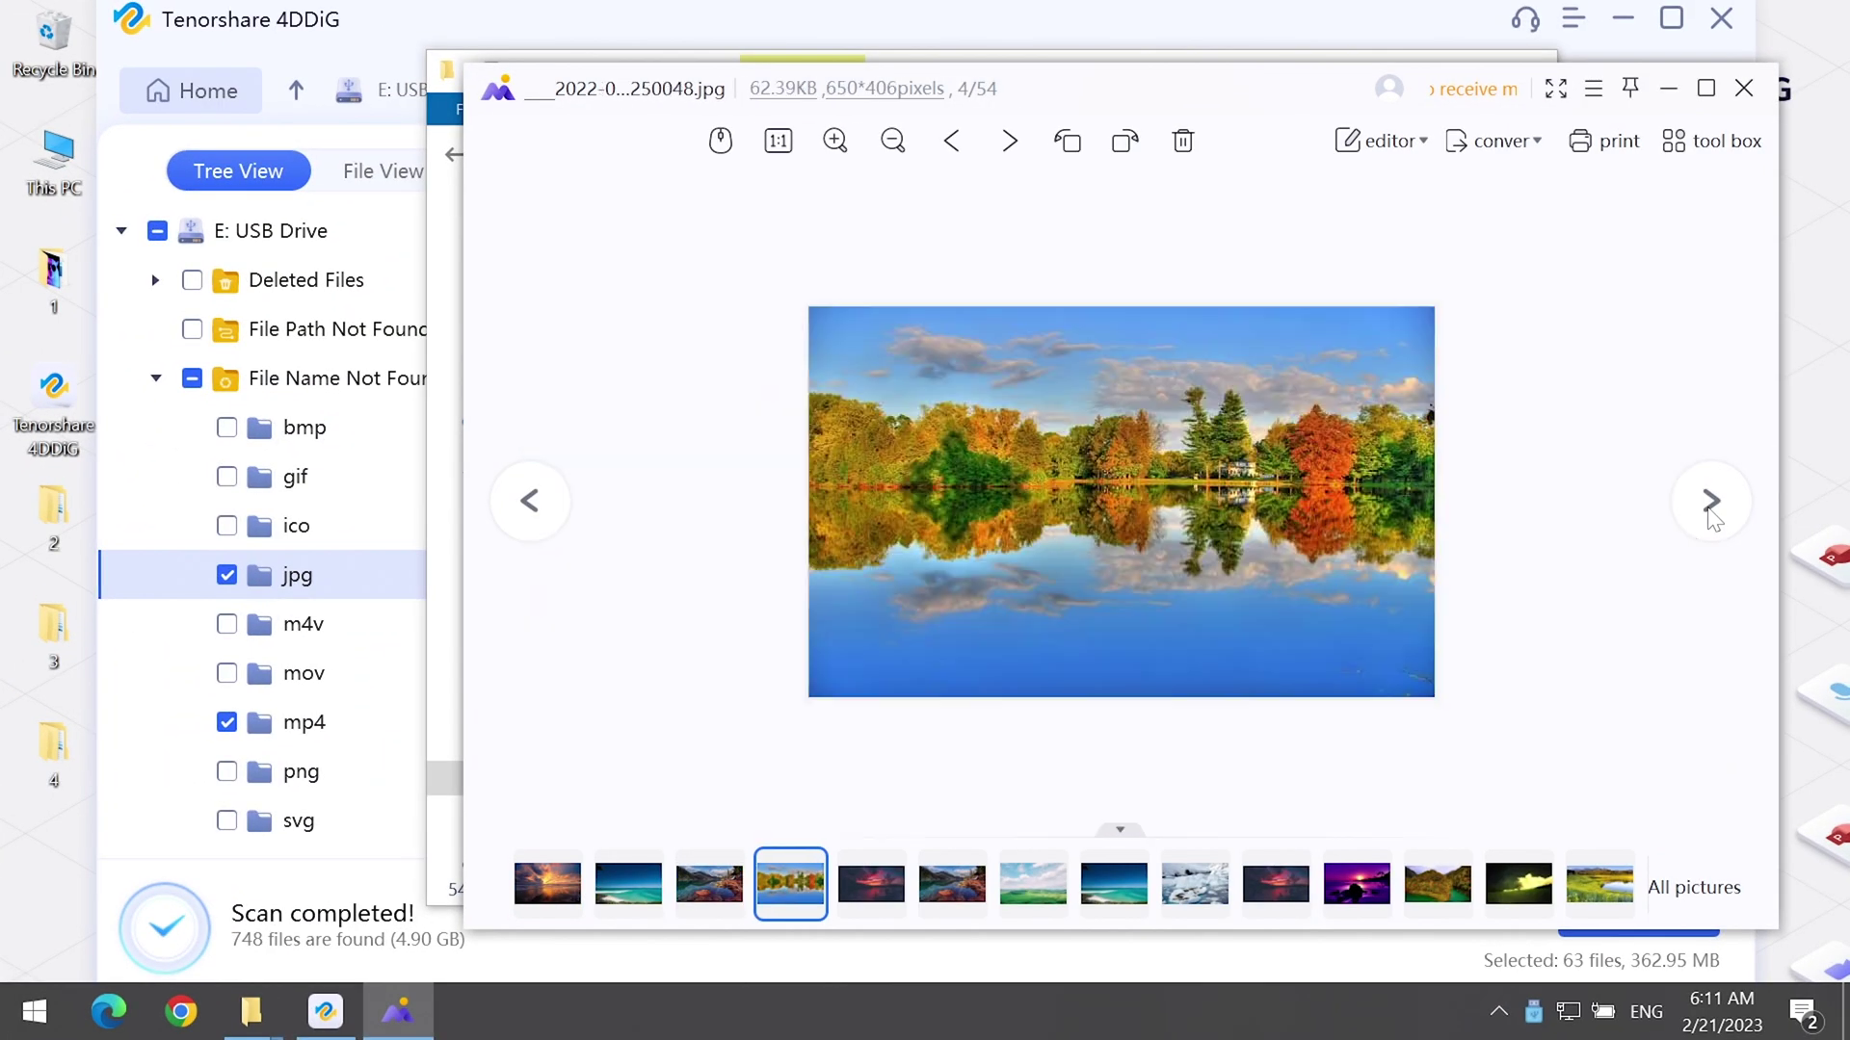
pyautogui.click(1712, 505)
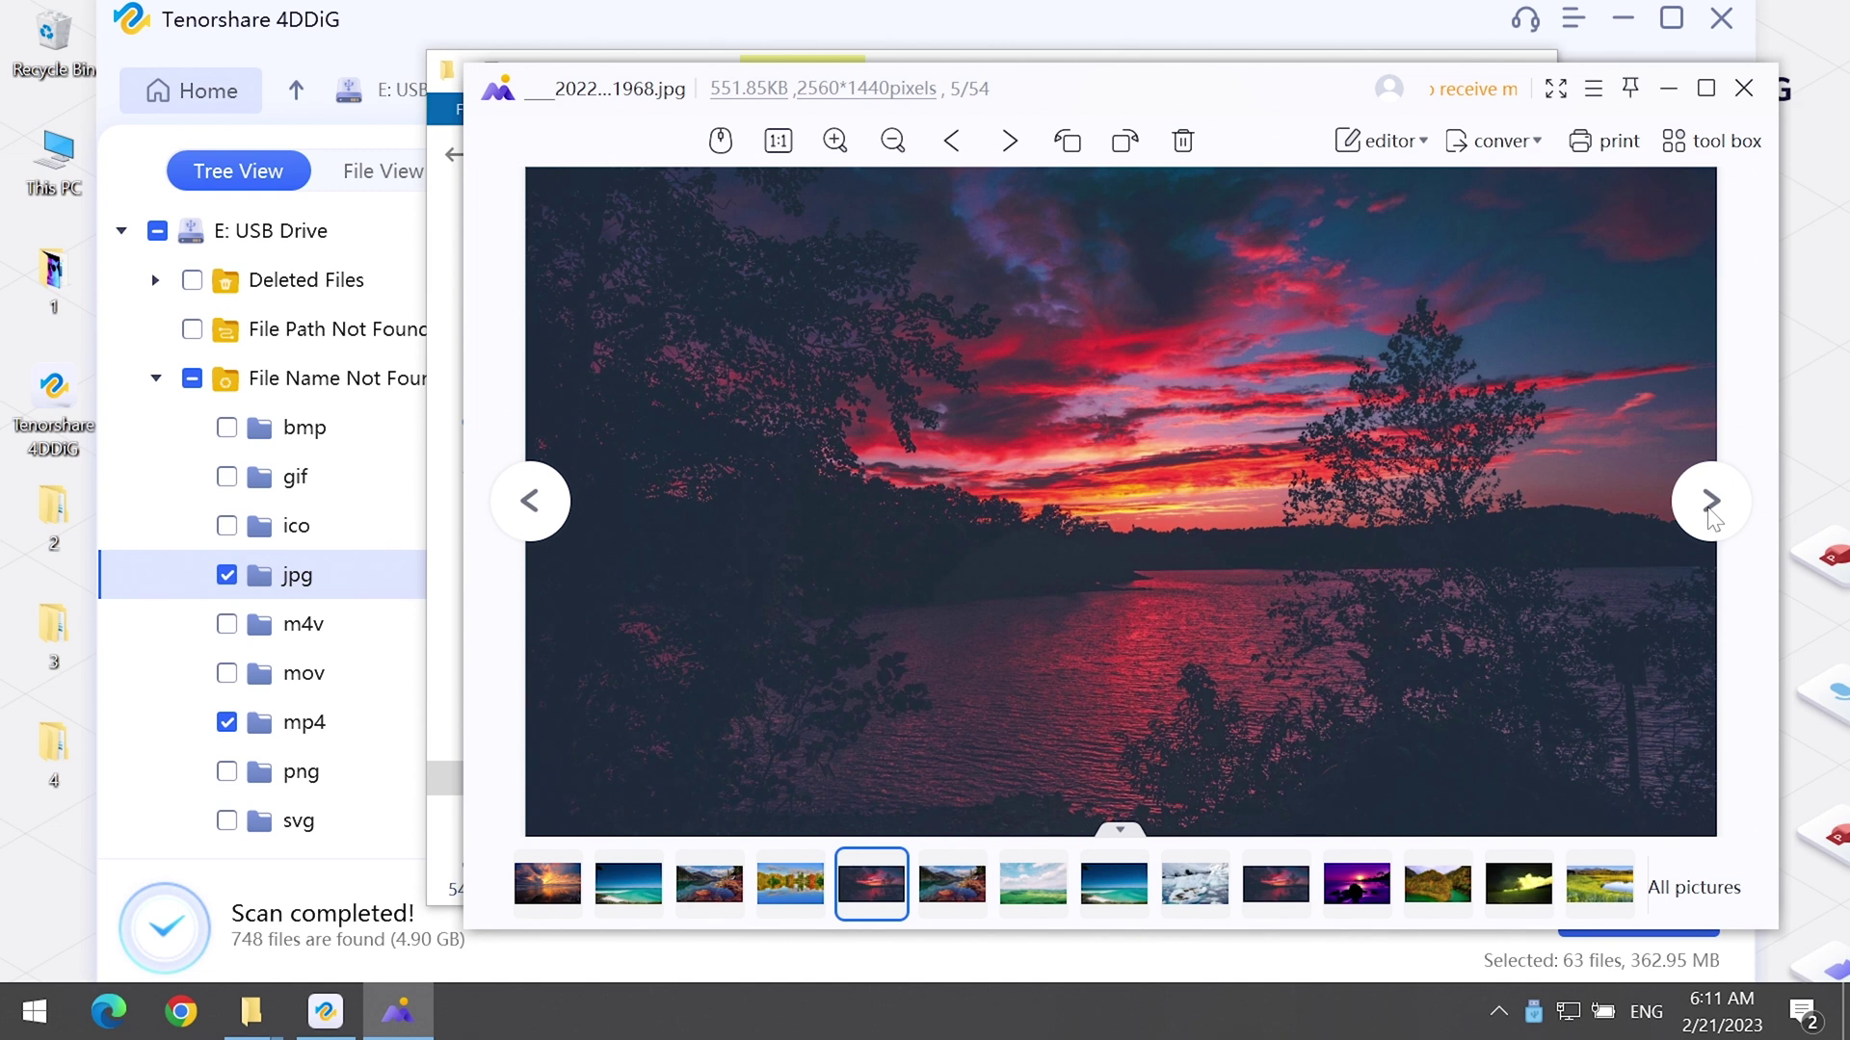
pyautogui.click(1711, 506)
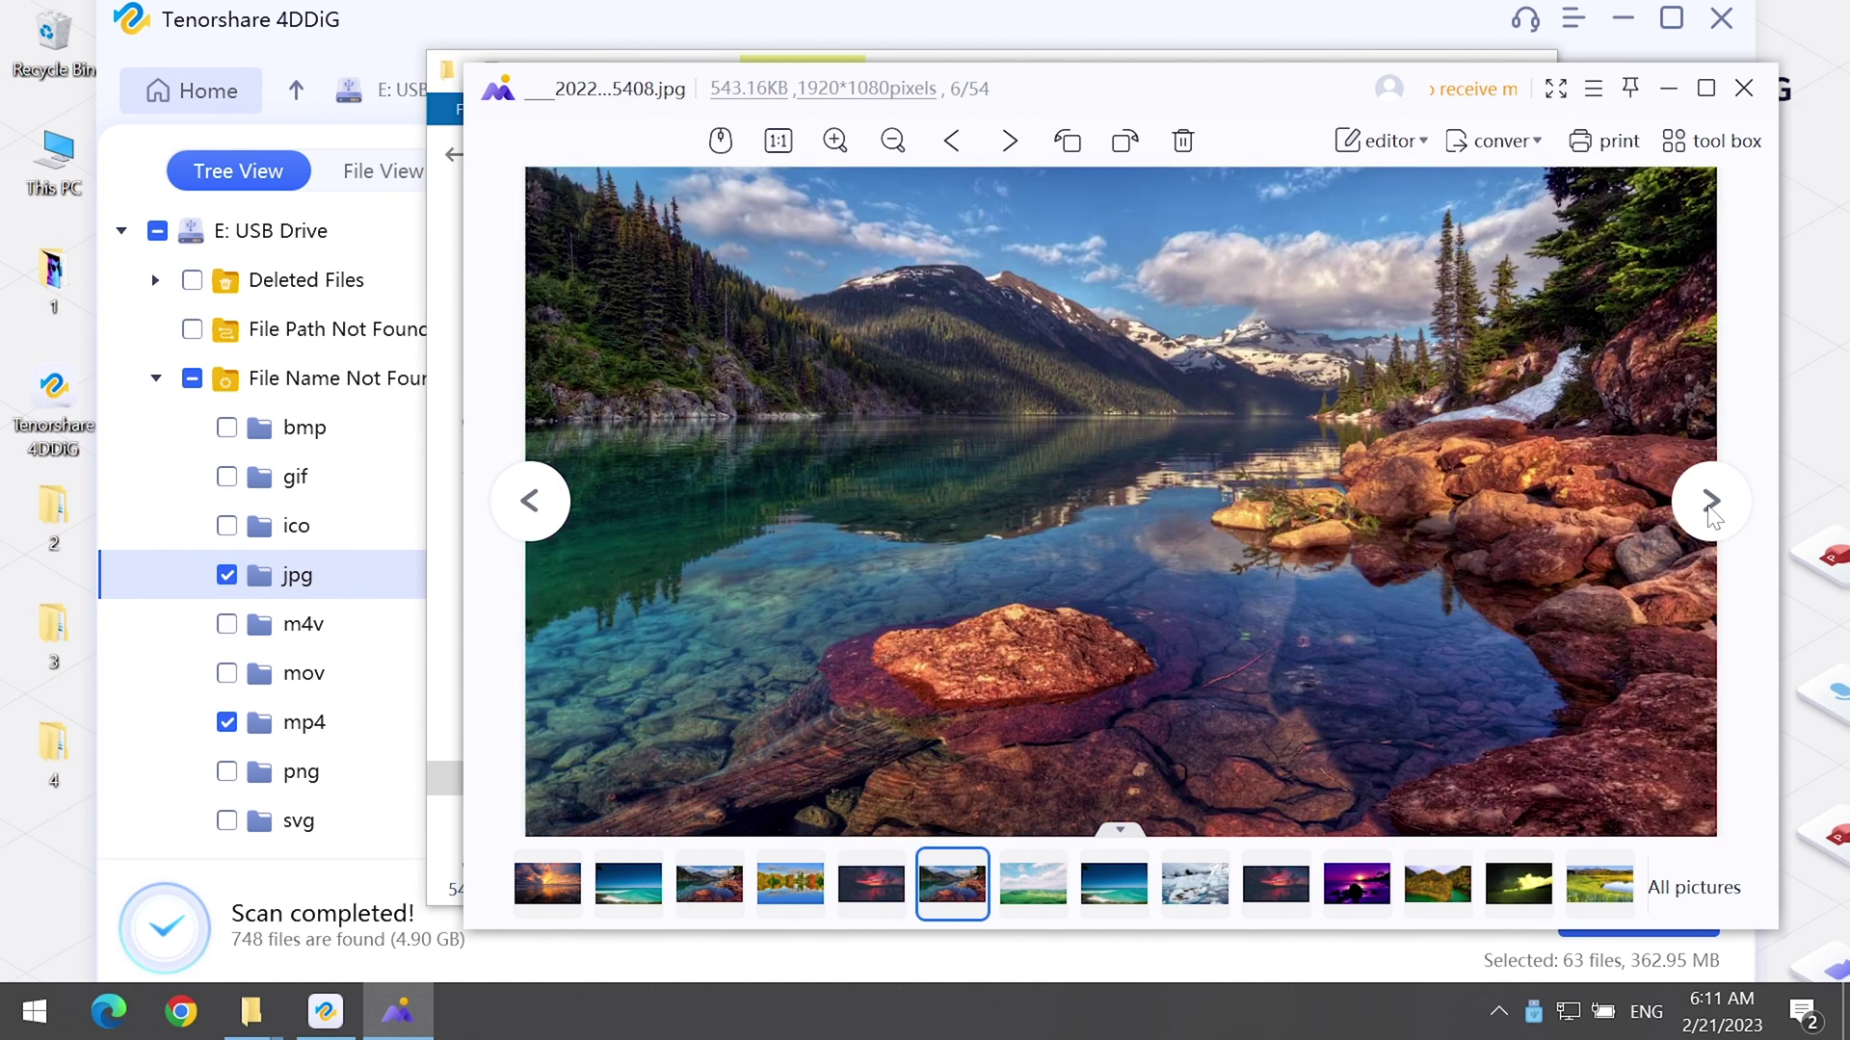
pyautogui.click(1709, 508)
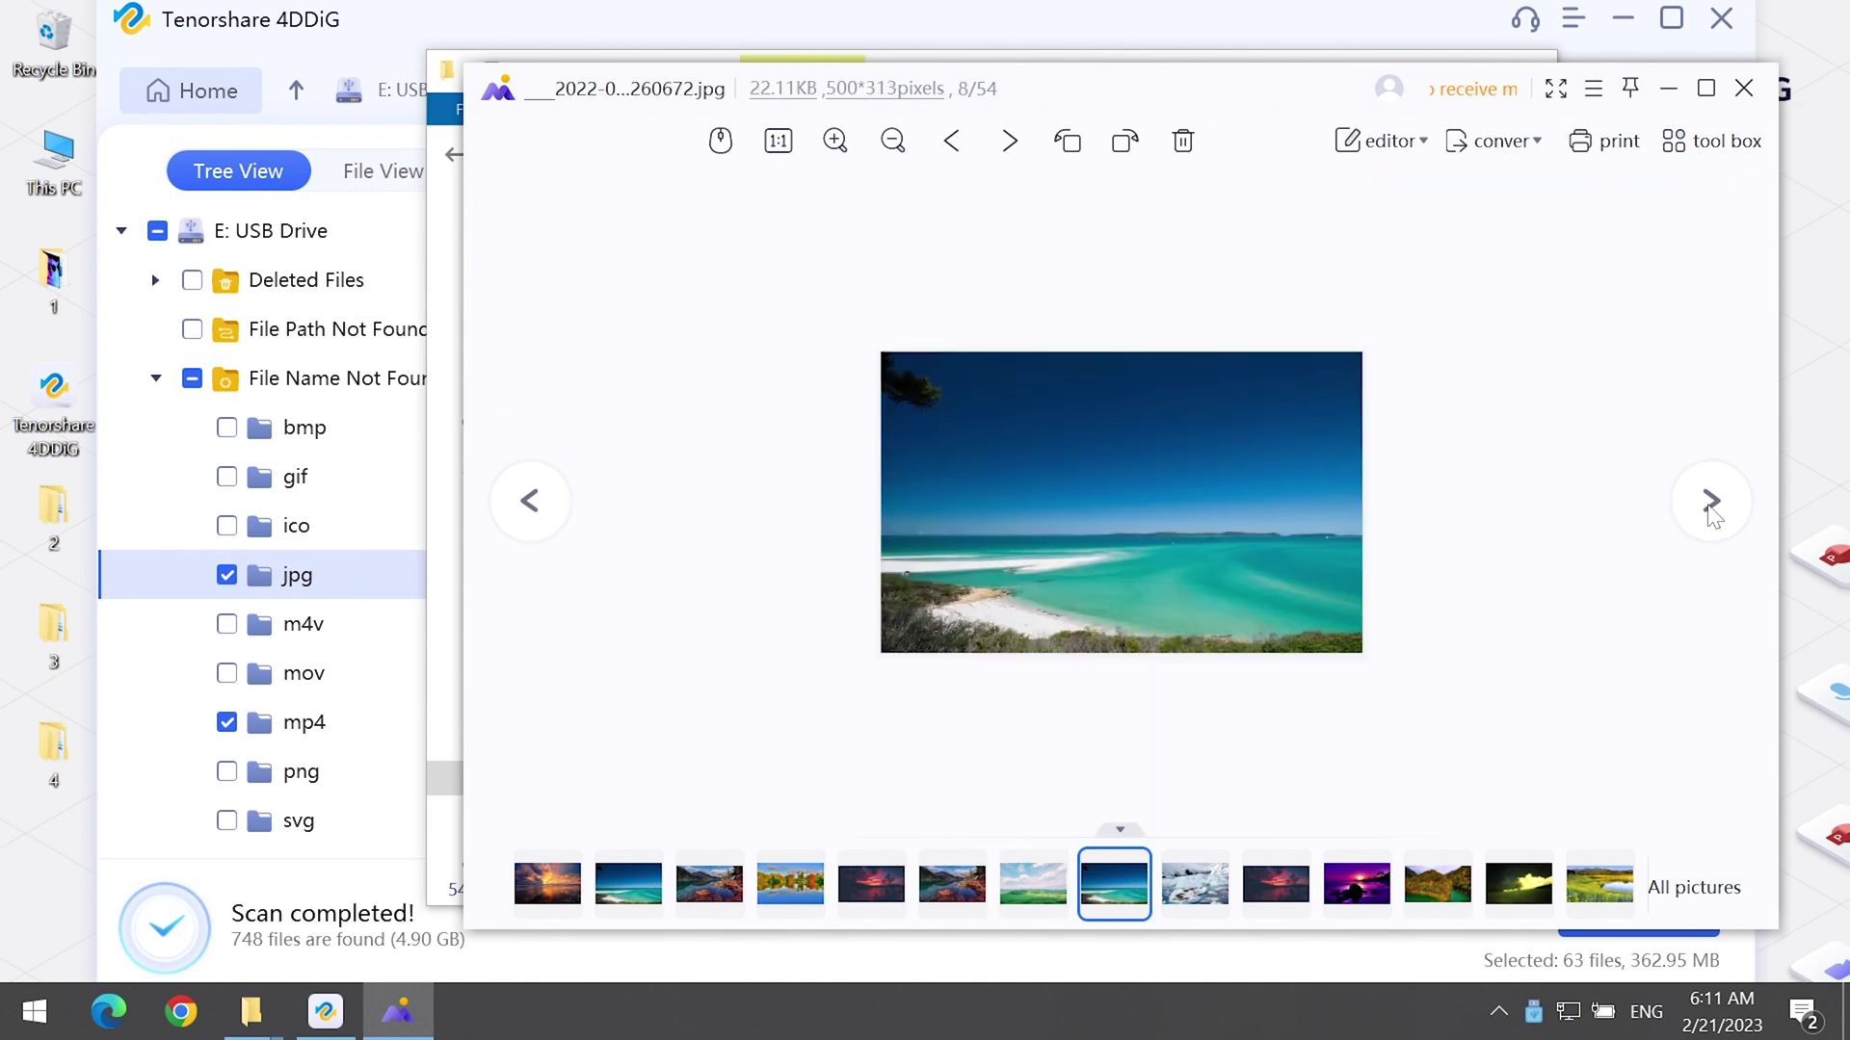